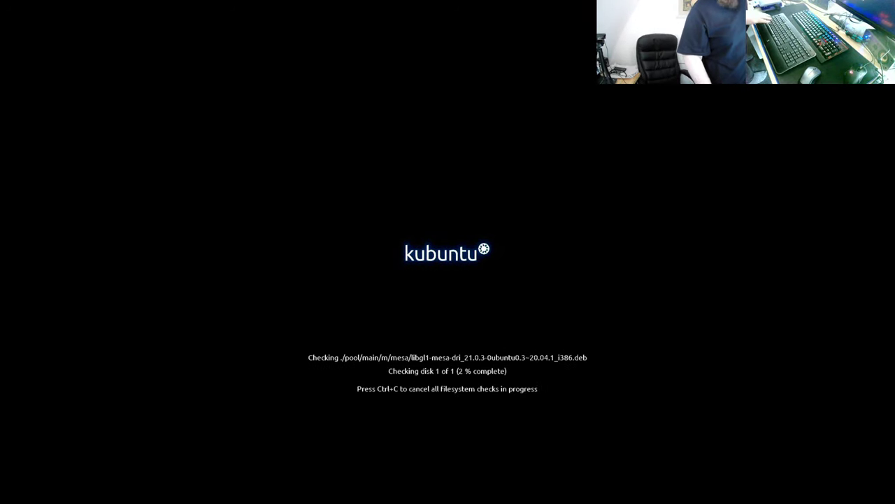
- Skip the boot medium's filesystem check with Ctrl+C
key(ctrl+c)
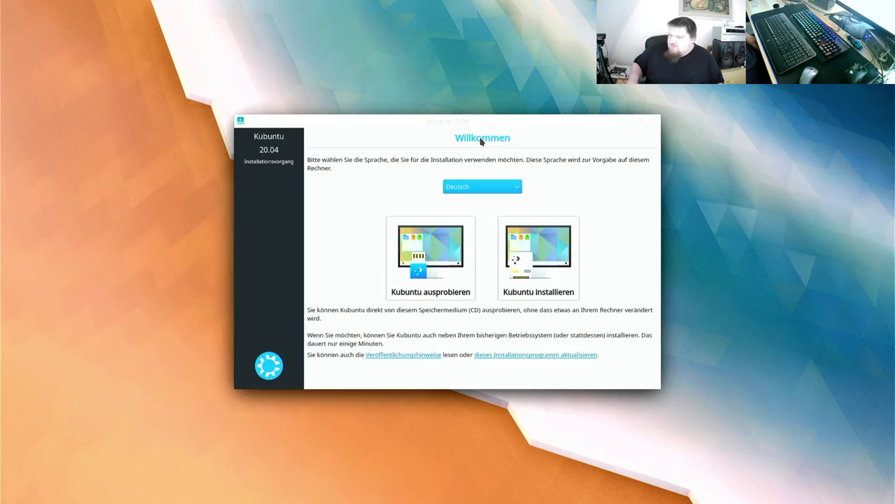
- Start installing Kubuntu with the German keyboard layout and third-party software included
click(540, 233)
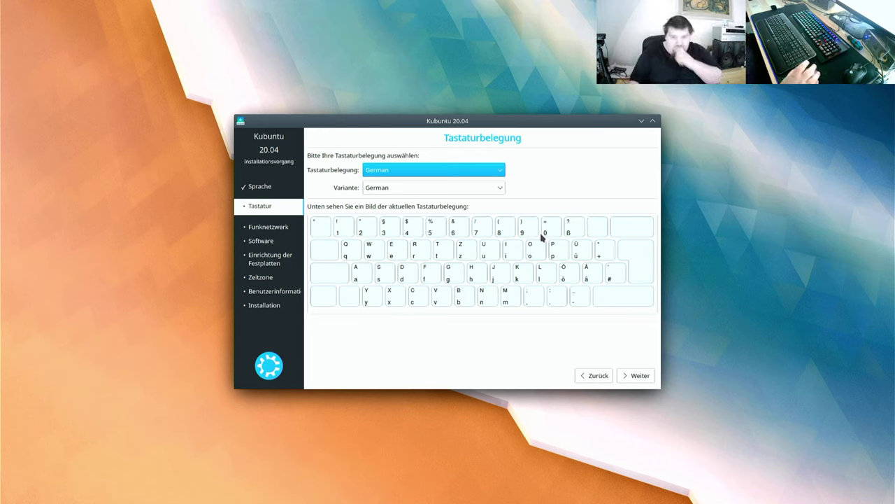
click(644, 374)
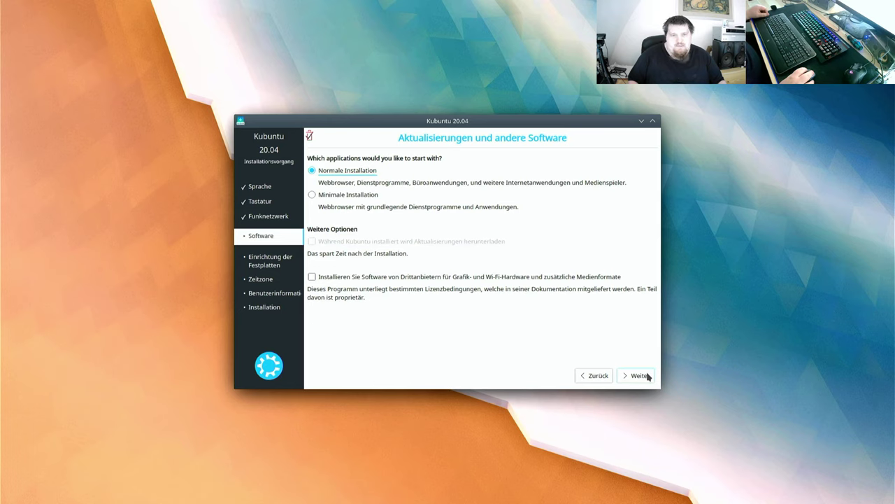
click(553, 279)
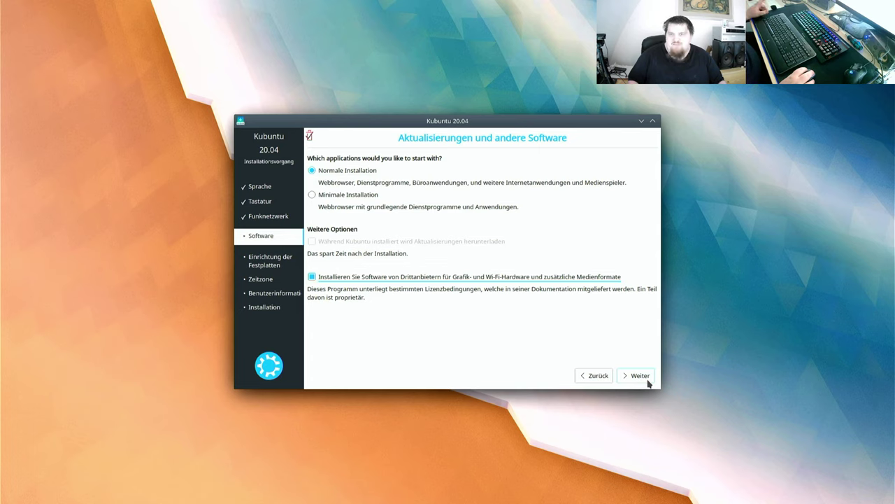
click(640, 375)
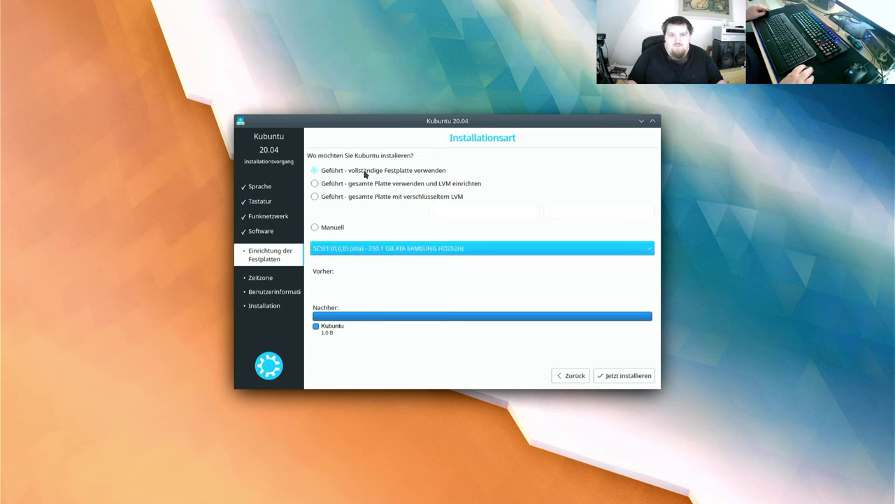
- Select Manuell partitioning and continue to the drive list
click(345, 229)
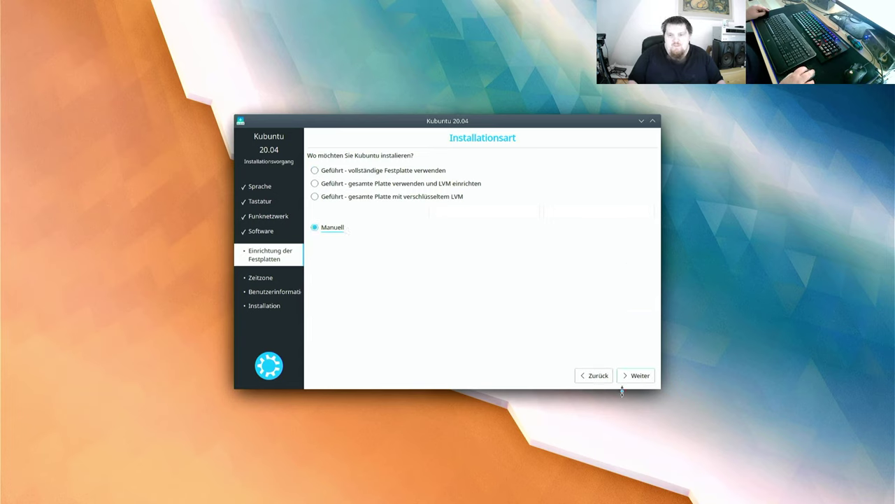
click(640, 375)
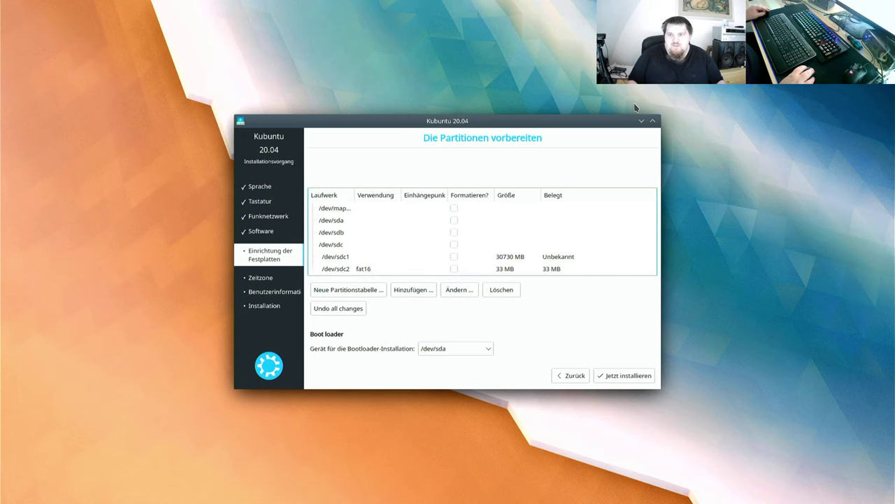
- Maximize the installer and create new empty partition tables on /dev/sda and /dev/sdb
click(653, 121)
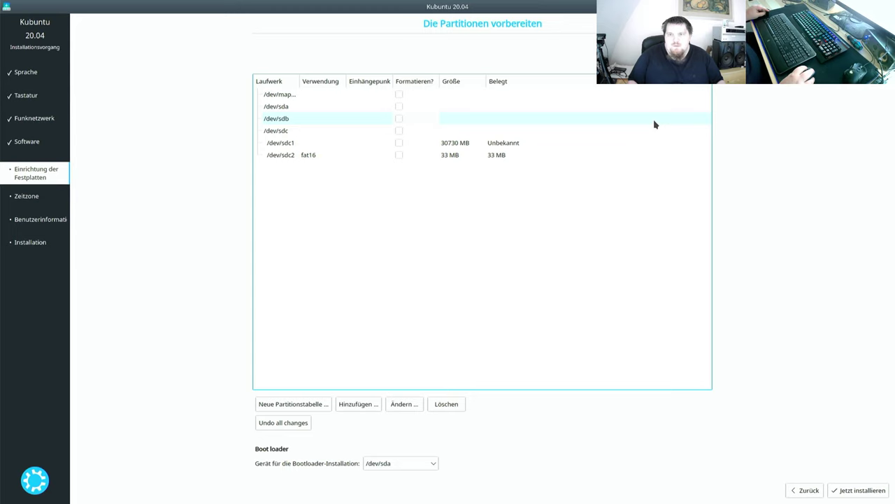
click(288, 158)
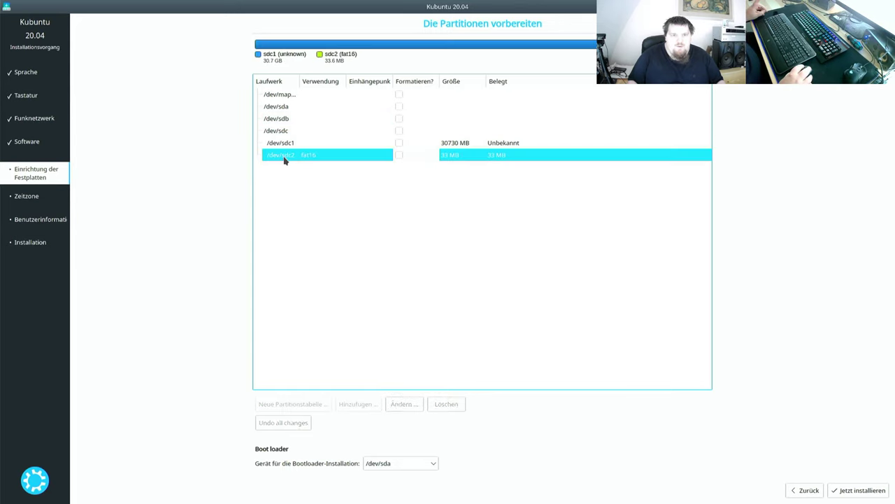
click(294, 144)
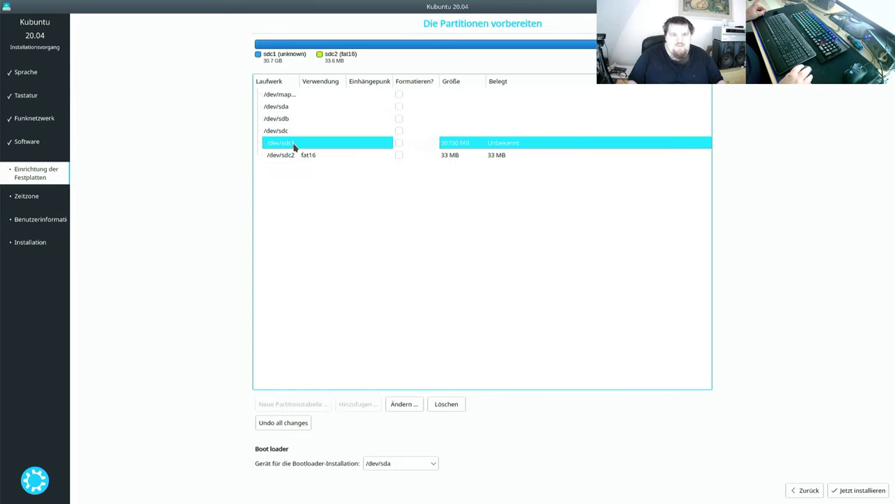
click(285, 109)
double_click(285, 108)
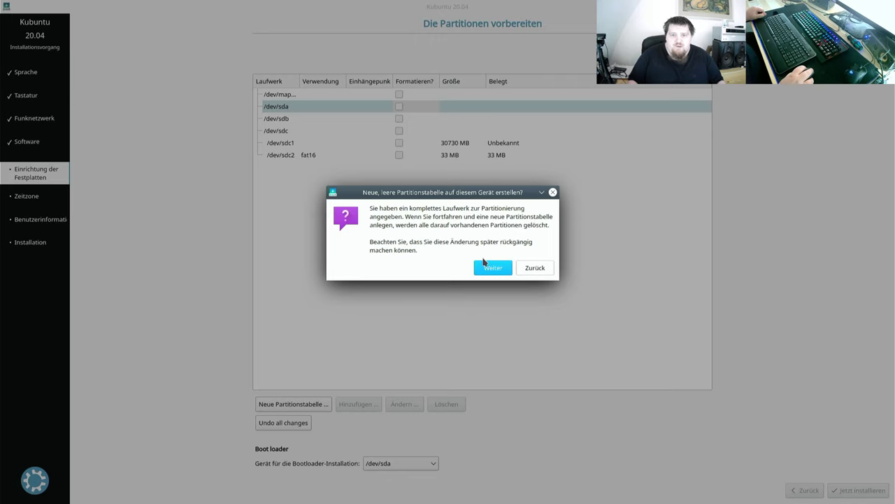
click(490, 268)
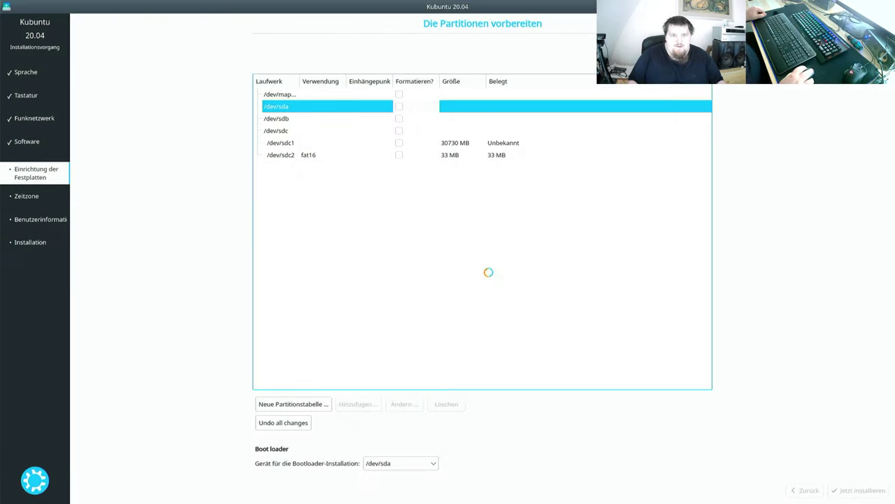
double_click(280, 131)
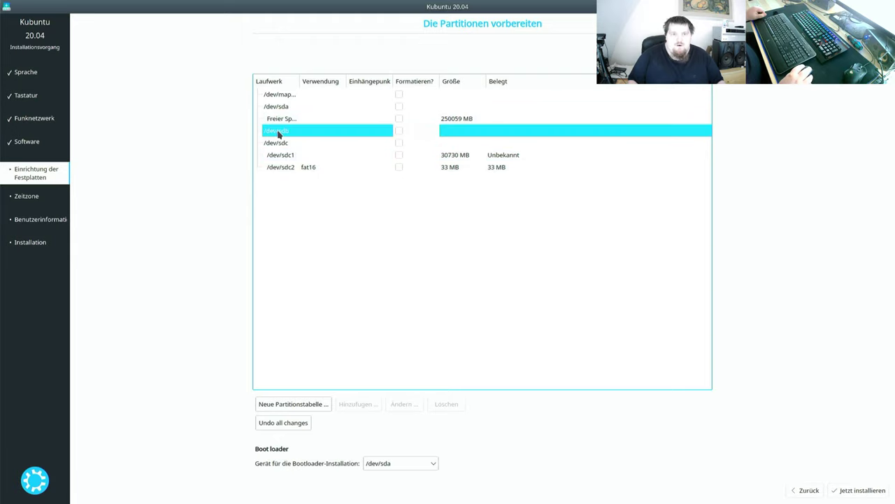
click(492, 268)
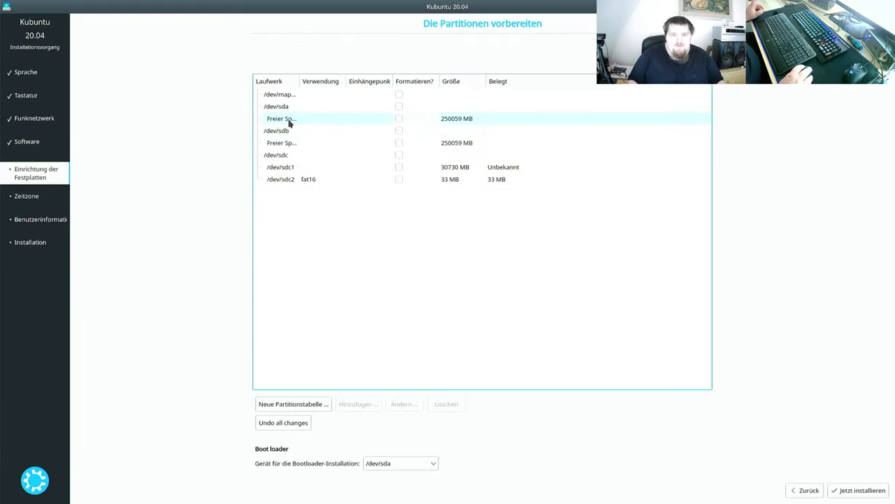
- Create ext4 partitions filling /dev/sda as root (/) and /dev/sdb as /home
double_click(288, 119)
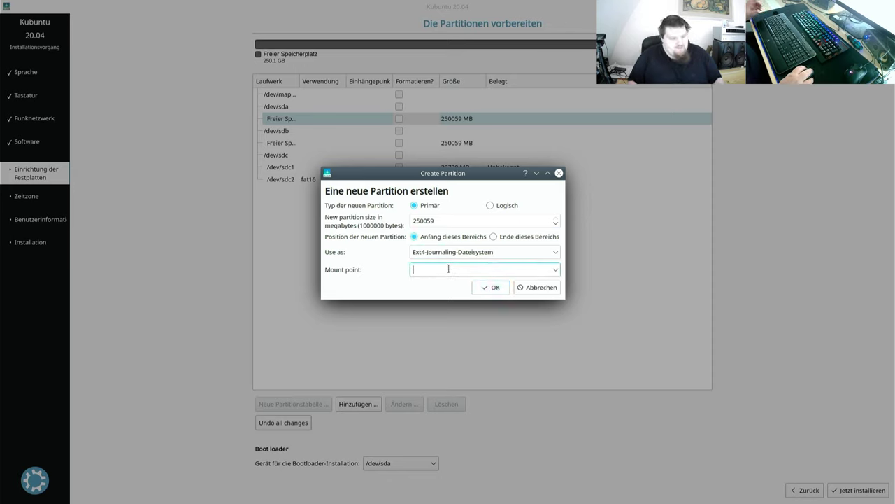
click(484, 287)
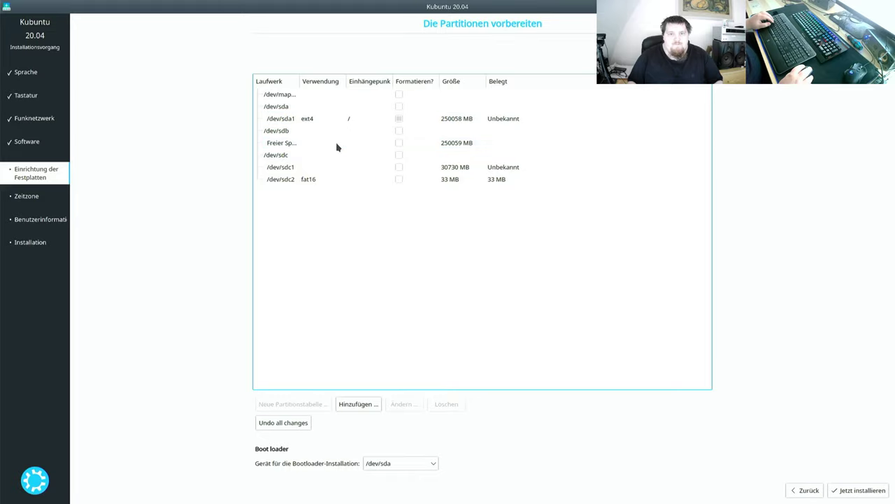
double_click(306, 149)
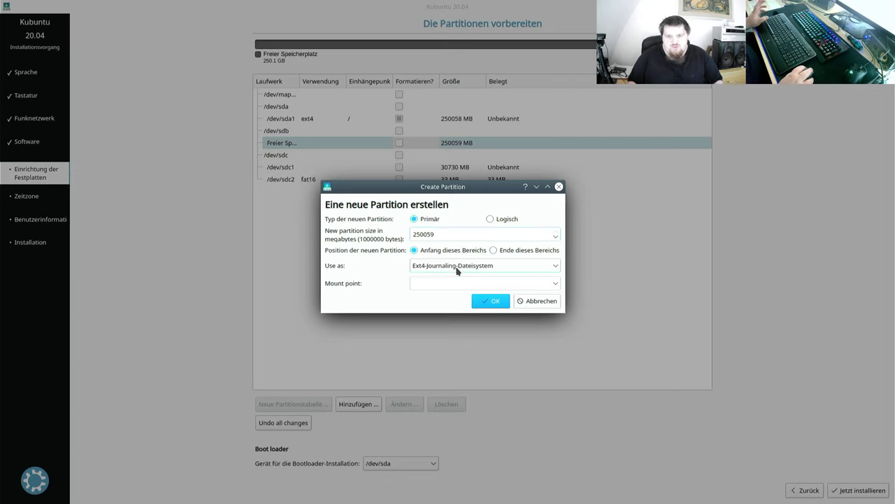
click(465, 281)
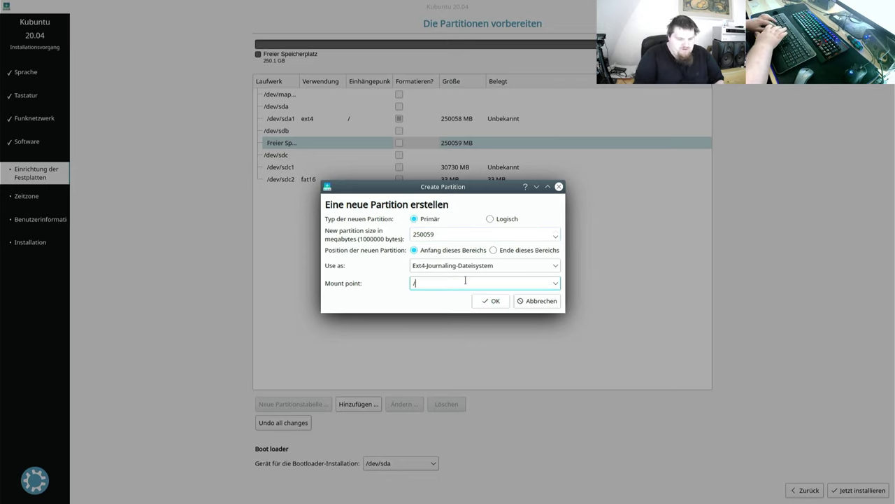
text(/home)
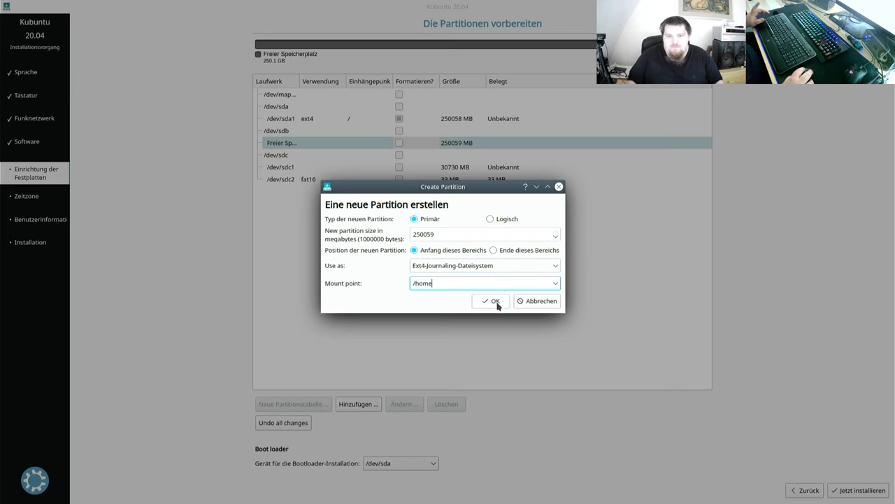
click(494, 302)
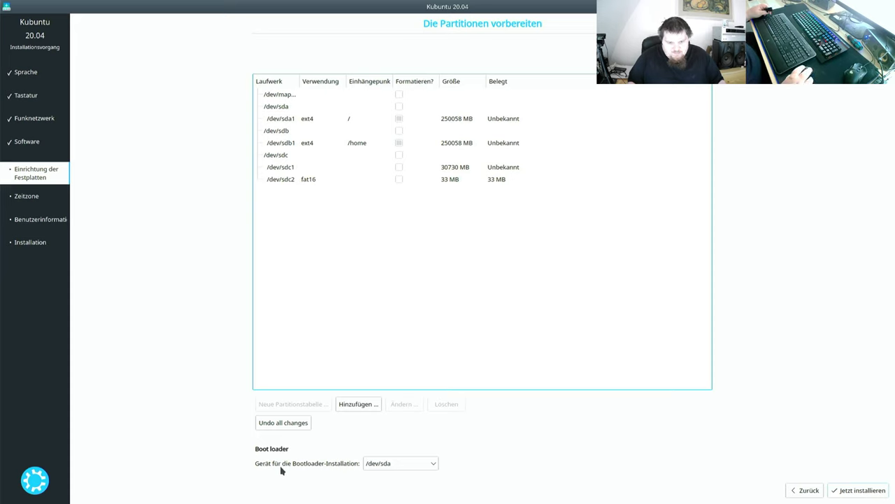
- Keep /dev/sda as the boot loader device and choose Jetzt installieren
click(413, 464)
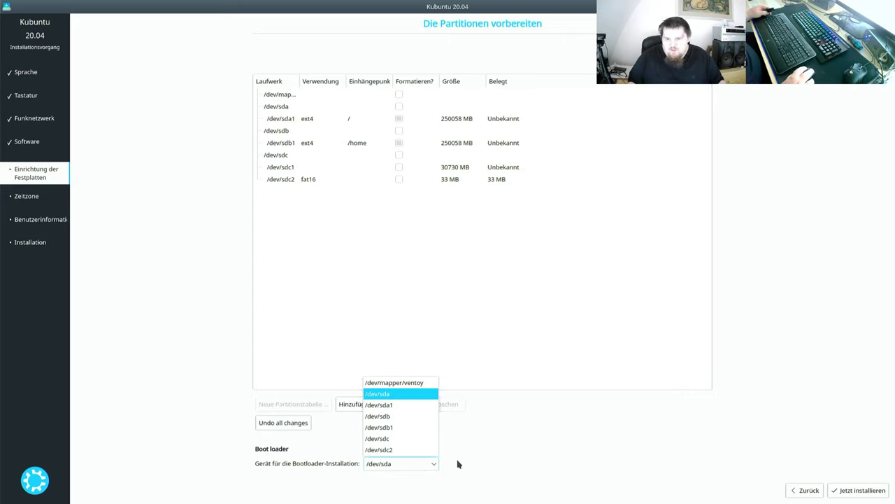
click(432, 464)
click(850, 490)
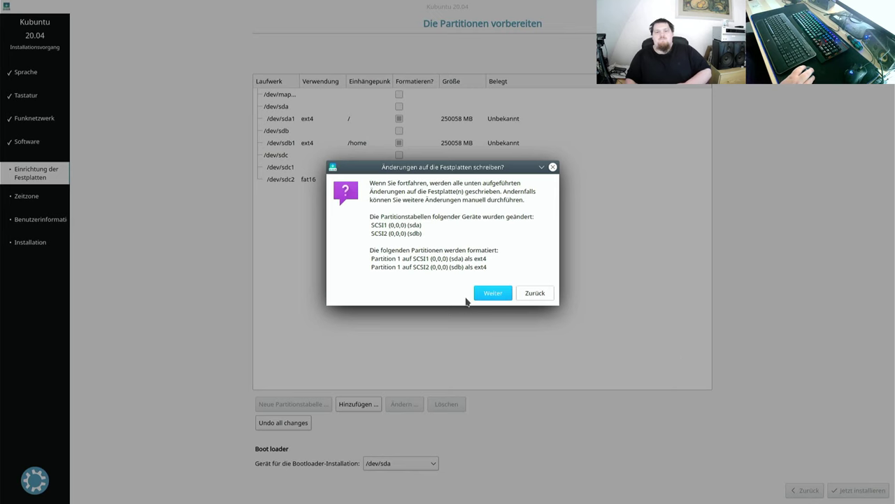
- Confirm writing the partition changes to the disks
click(490, 292)
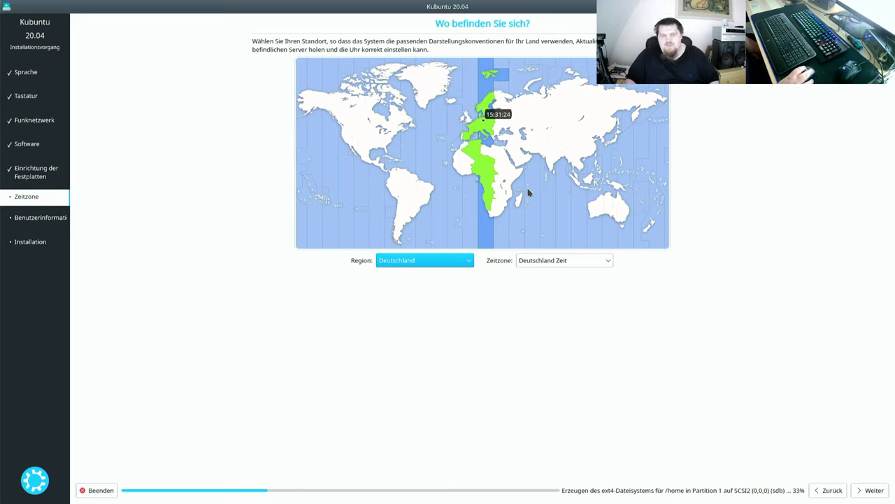
- Accept the Deutschland time zone and continue
click(873, 490)
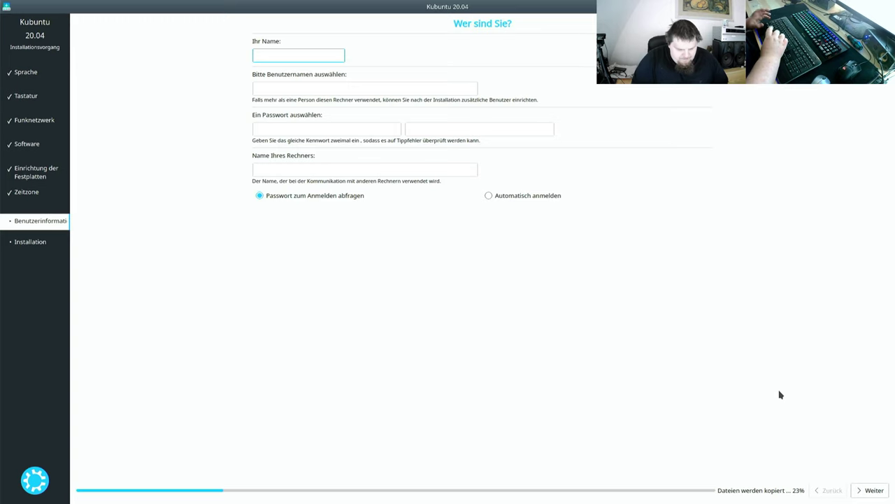
- Enter the user's full name and set the username to ubuntu
text(Hatsune Mu)
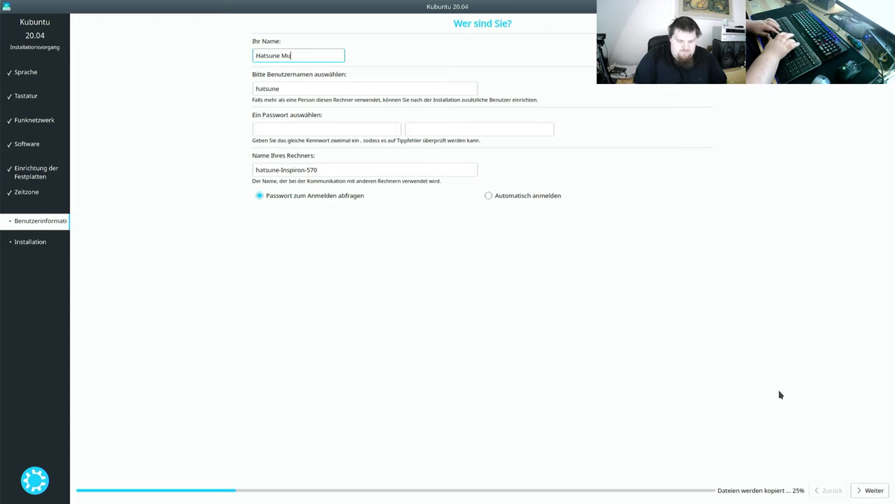
key(BackSpace)
text(iku)
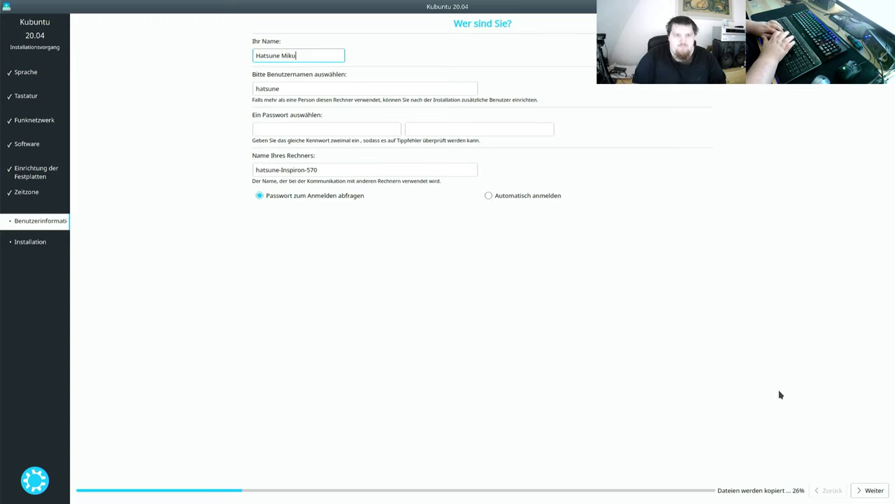
key(Tab)
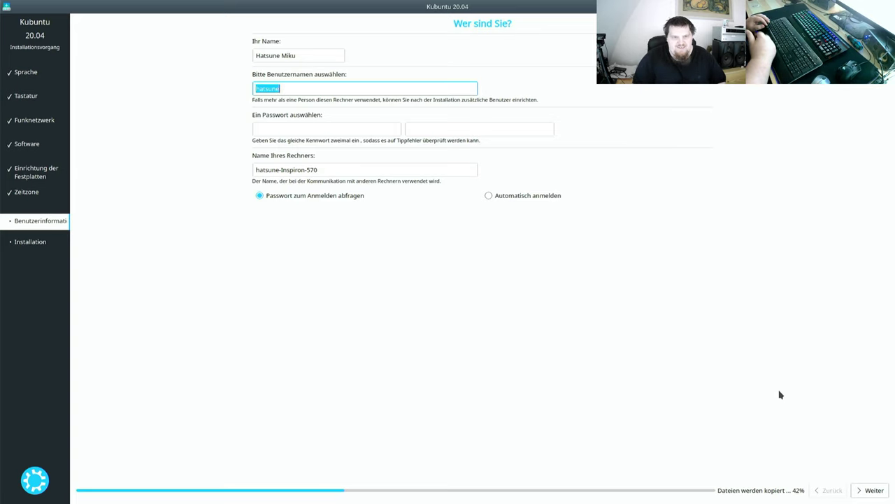
text(ubuntu)
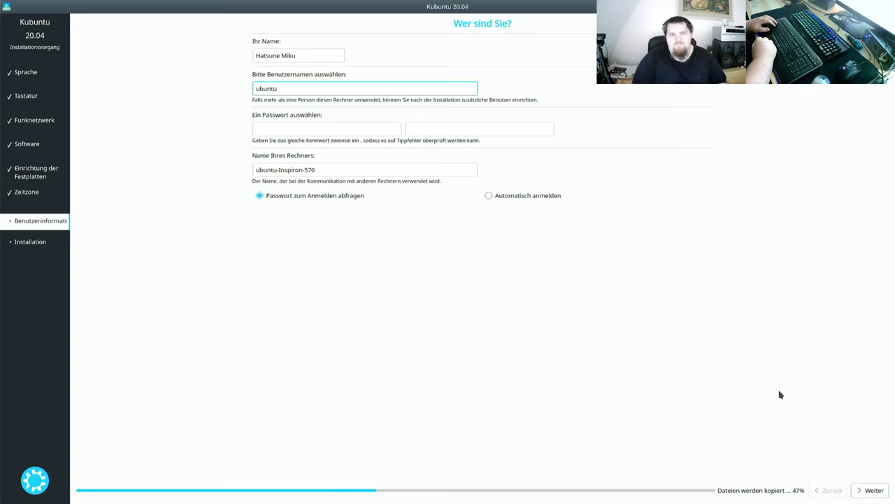
key(Tab)
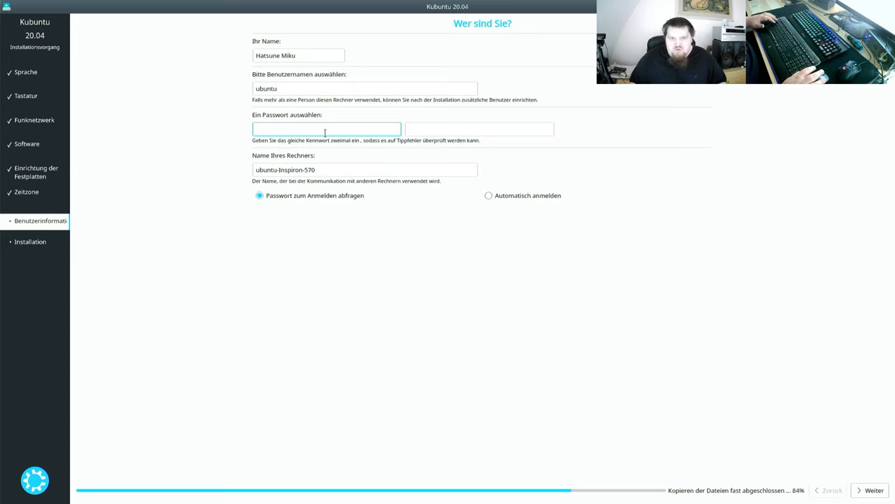
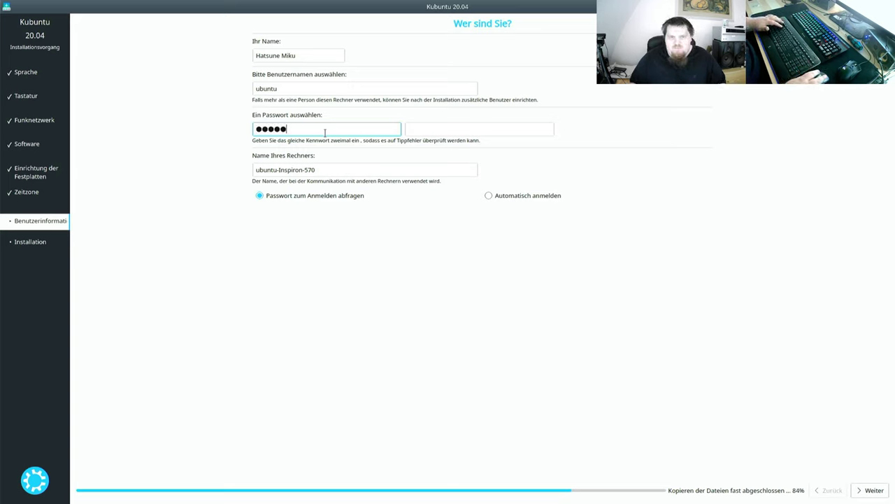
- Type the account password and retype it in the confirmation field
click(319, 169)
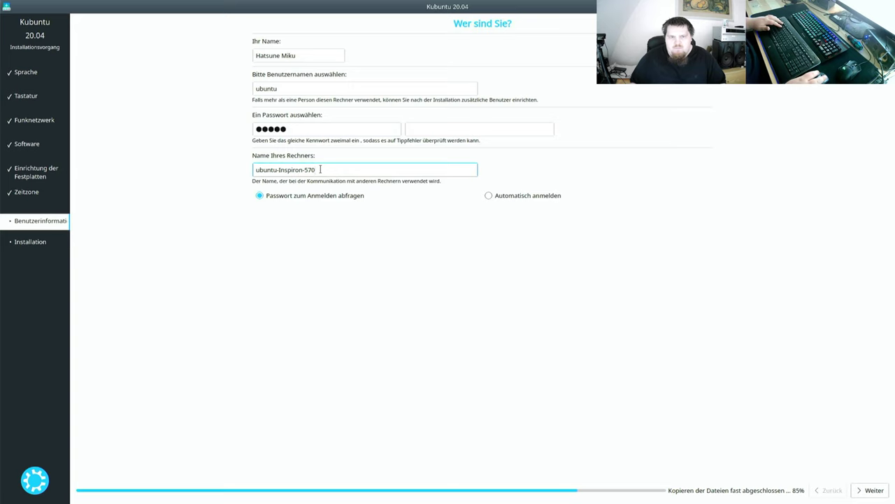
double_click(319, 129)
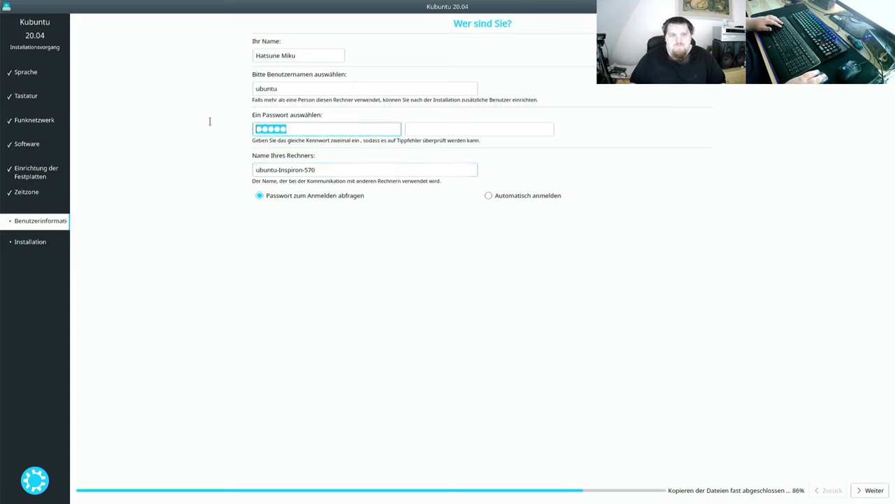
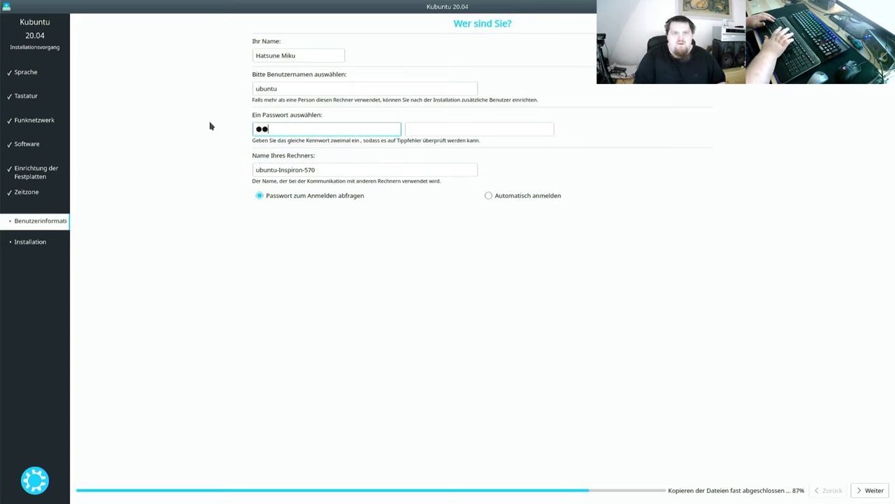
key(Tab)
text(1)
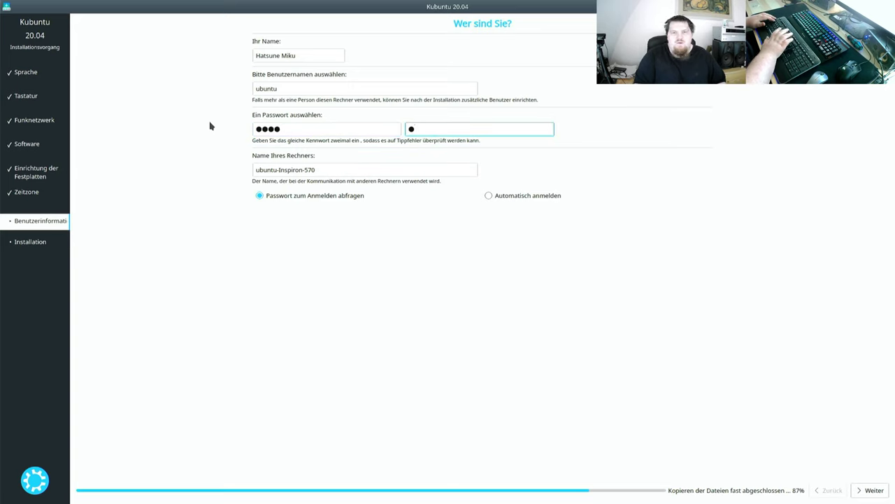
click(356, 132)
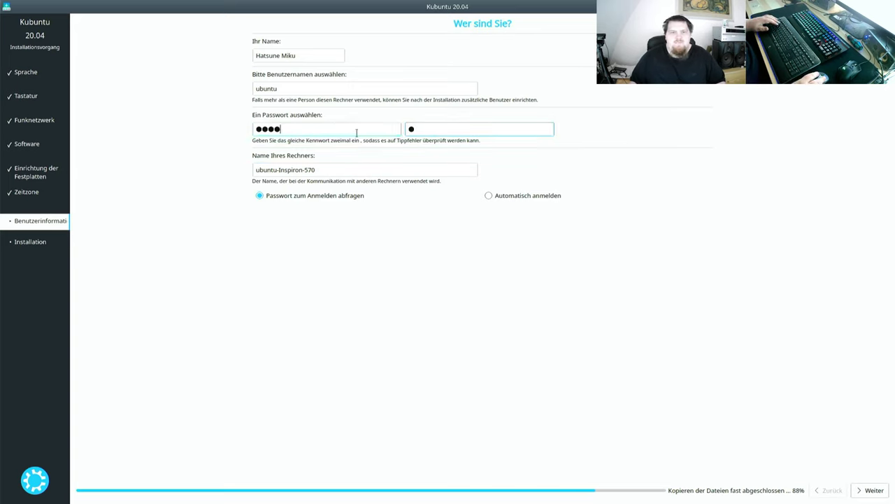
double_click(356, 133)
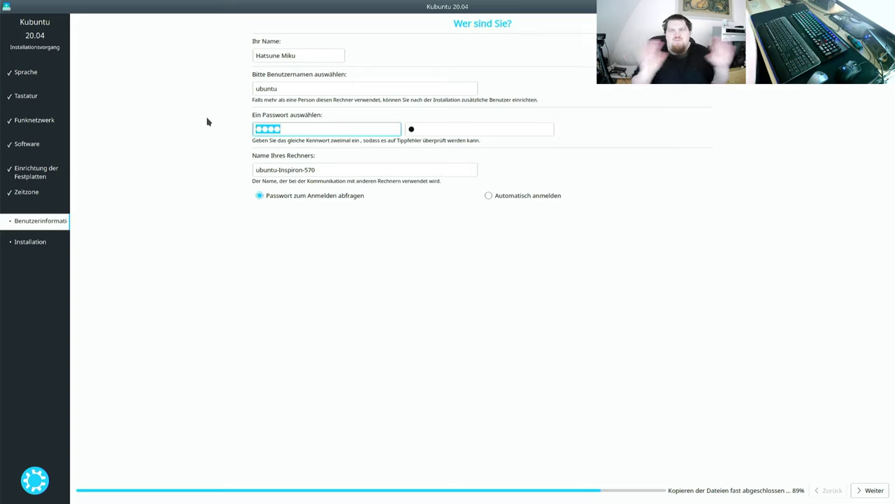
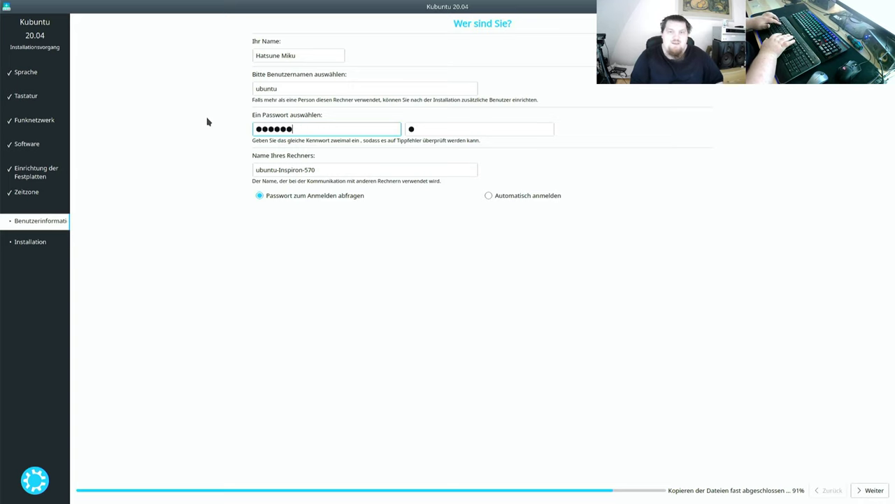
key(Tab)
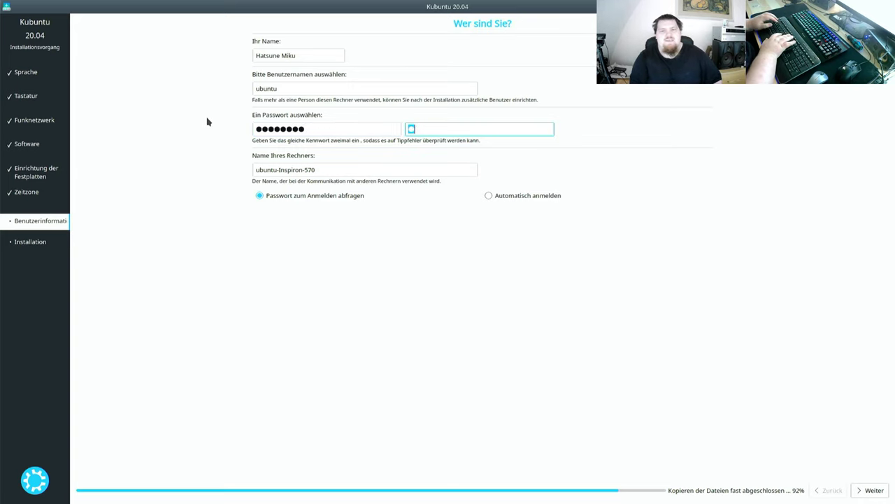
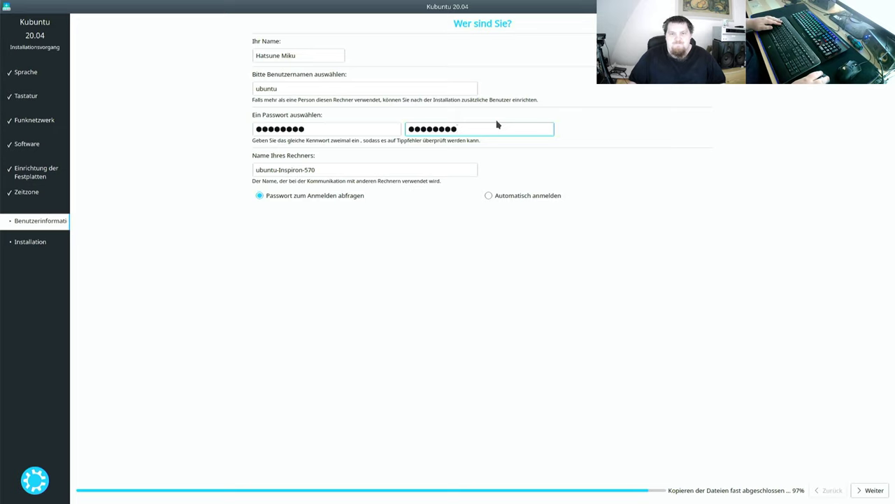
- Change the computer name from the 'ubuntu-' default to 'Inspiron-570', select 'Automatisch anmelden', and proceed with Weiter
click(342, 173)
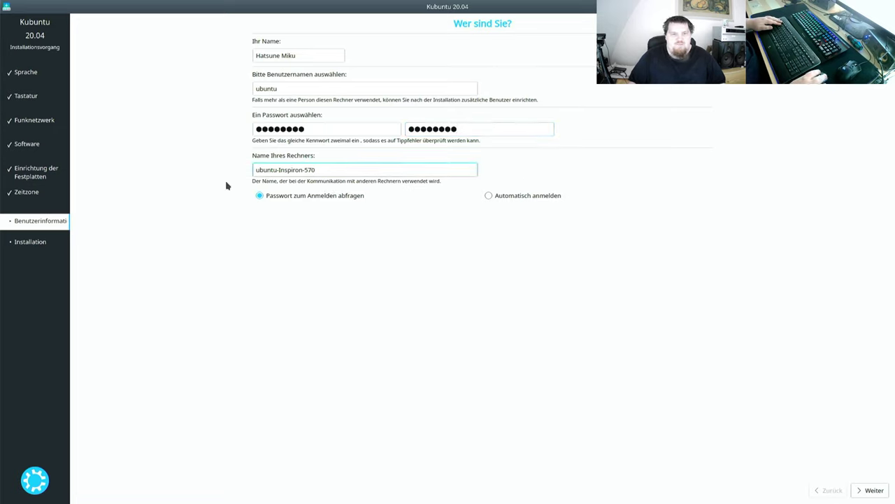
key(ctrl+Left)
key(ctrl+Left)
key(ctrl+Left)
key(ctrl+Left)
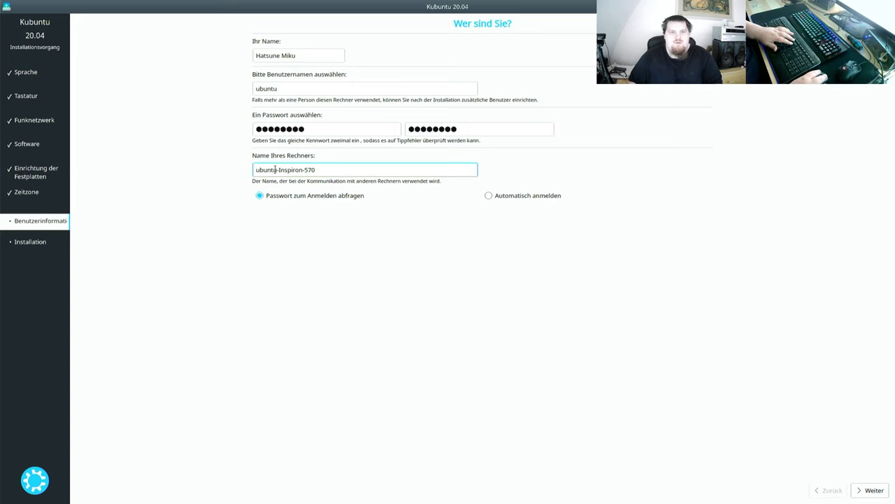
key(shift+Home)
key(Delete)
key(Delete)
key(Delete)
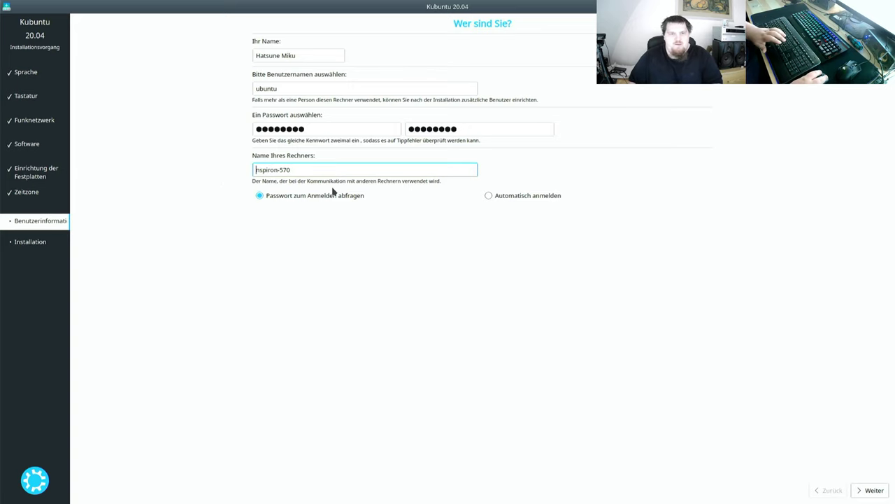
text(I)
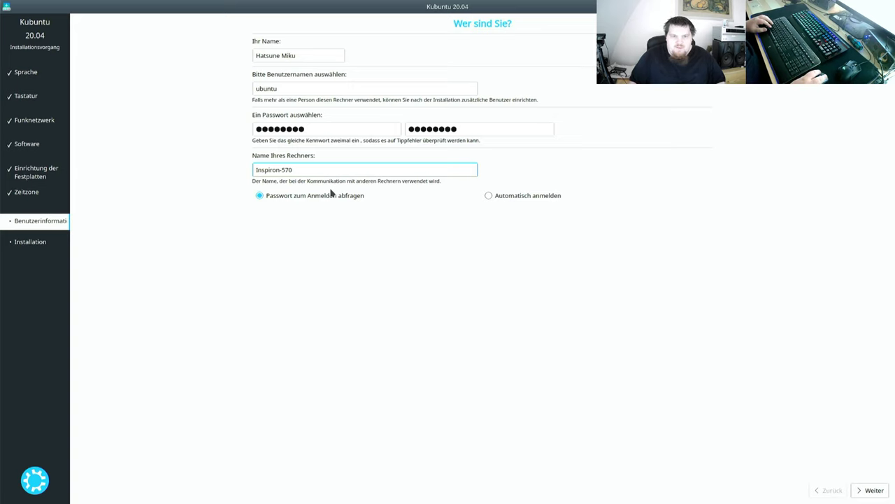
click(536, 200)
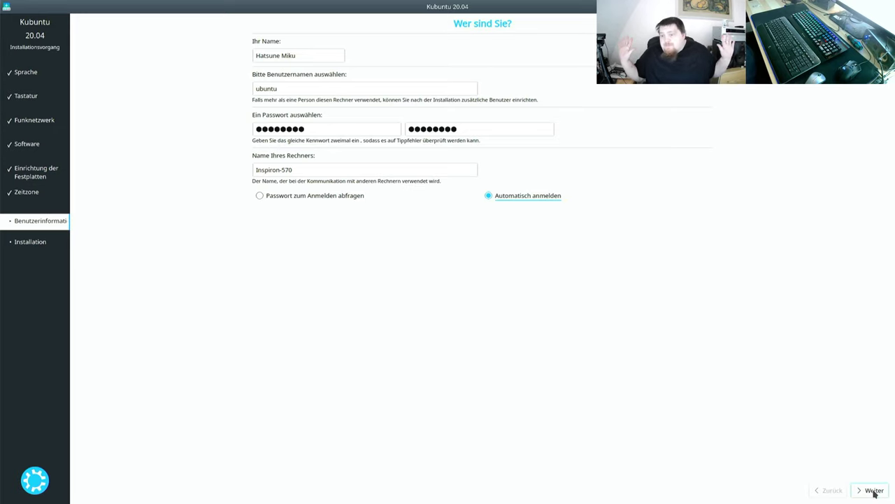
click(874, 490)
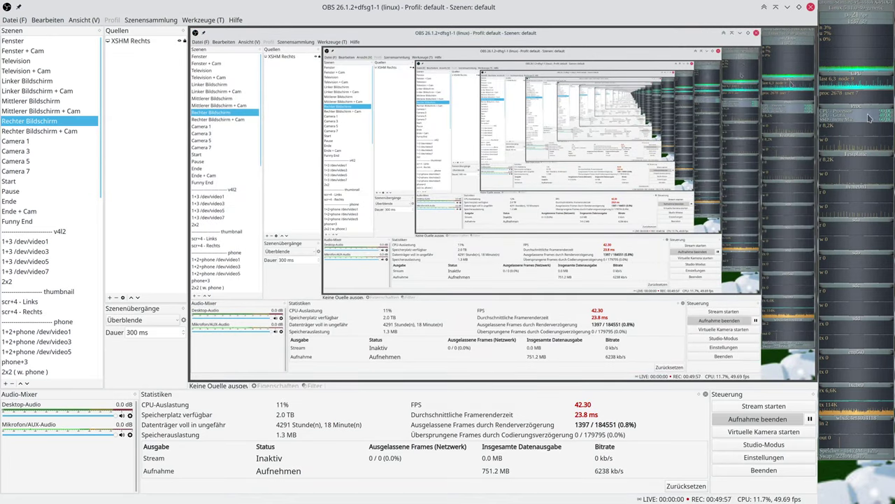
- In the OBS Scenes list, make the Kubuntu installer machine's scene live
scroll(51, 139, down, 5)
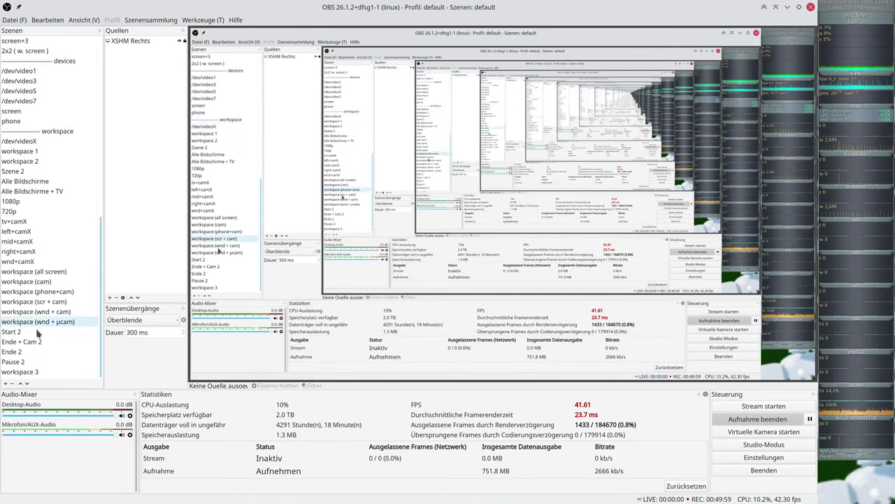
click(21, 371)
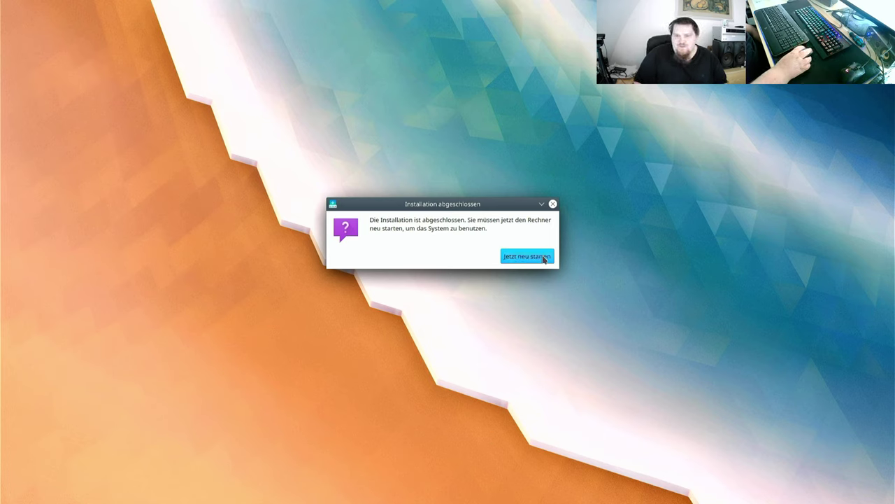
- Confirm 'Jetzt neu starten' and dismiss the Kubuntu splash to show the shutdown log
click(535, 256)
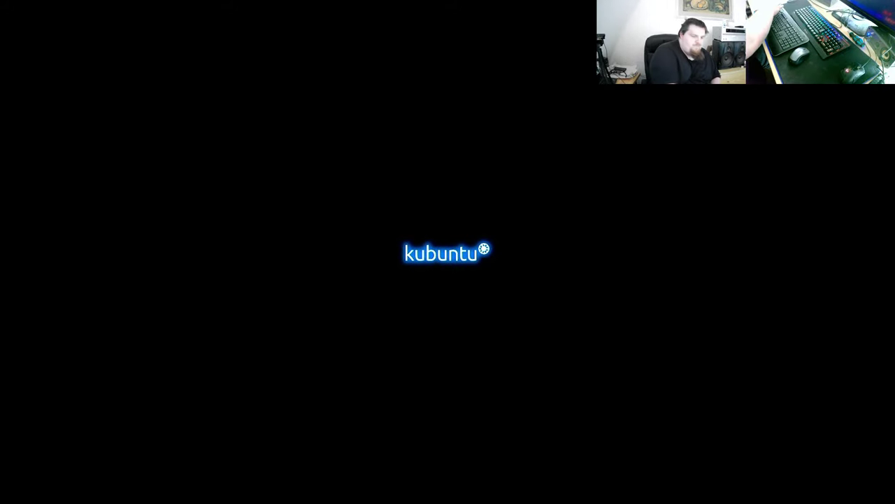
key(Escape)
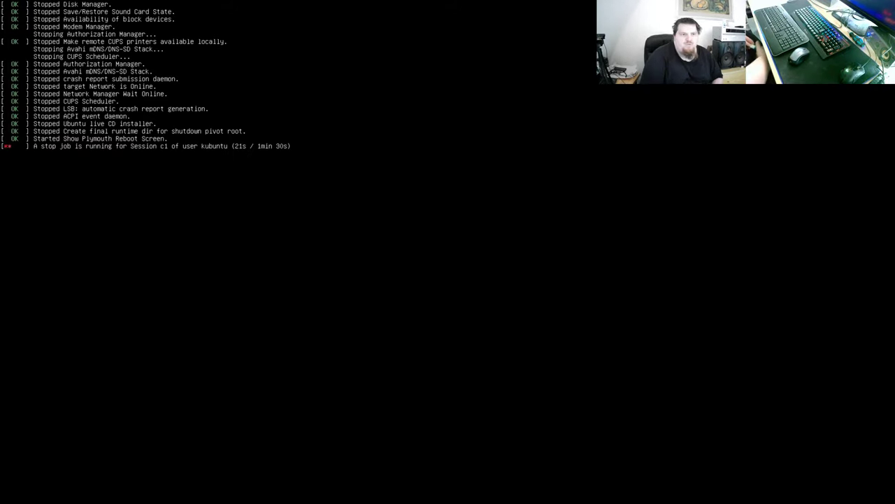
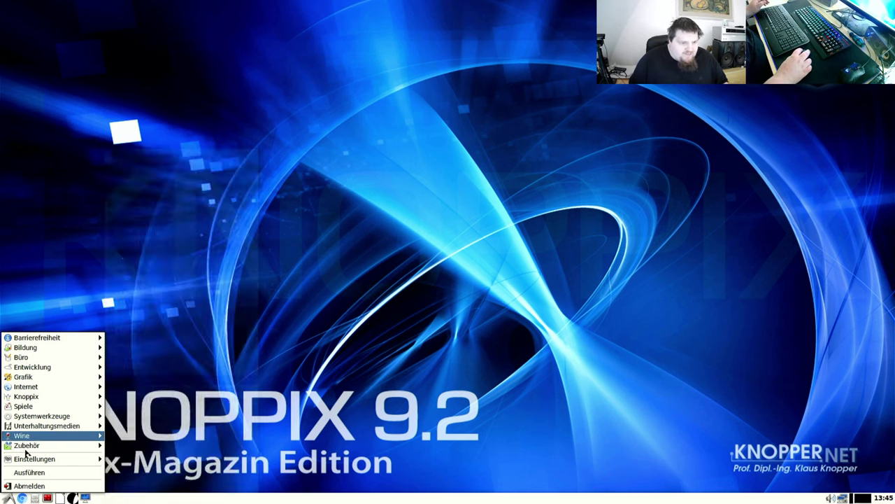
- Launch GSmartControl from Systemwerkzeuge and set the HDMI-0 resolution to 1280x720
mouse_move(41, 417)
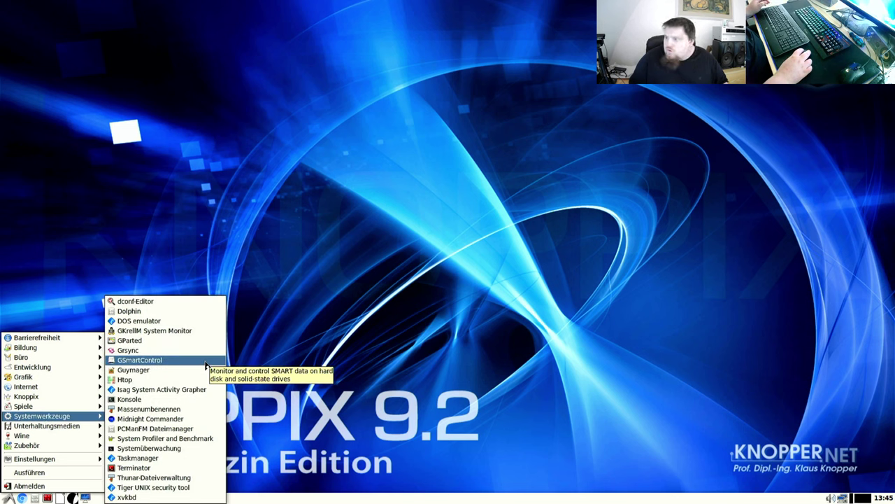
click(206, 361)
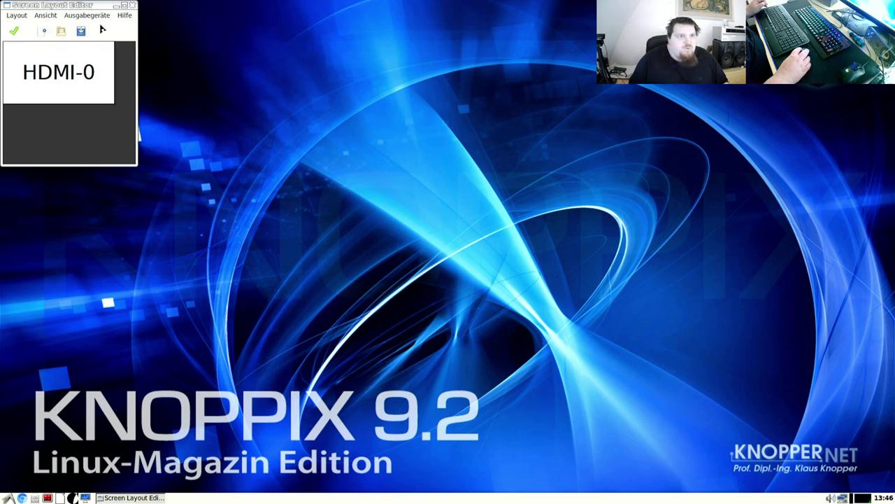
click(102, 15)
mouse_move(130, 40)
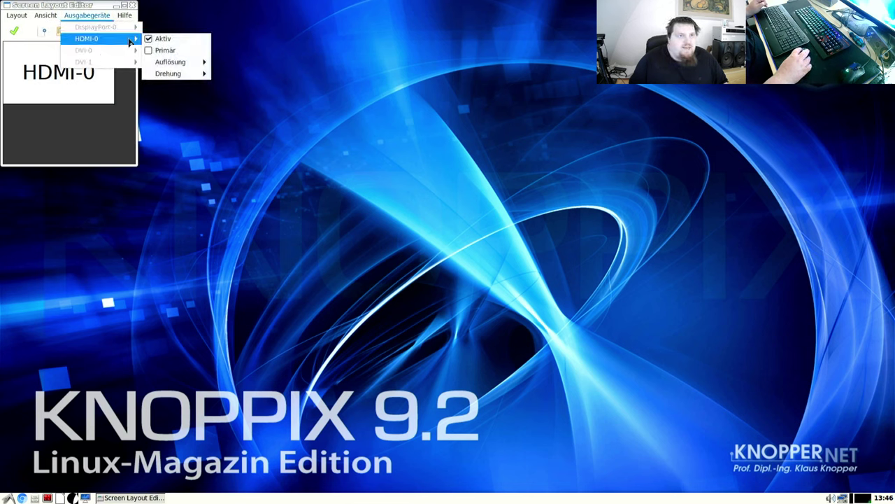
mouse_move(197, 65)
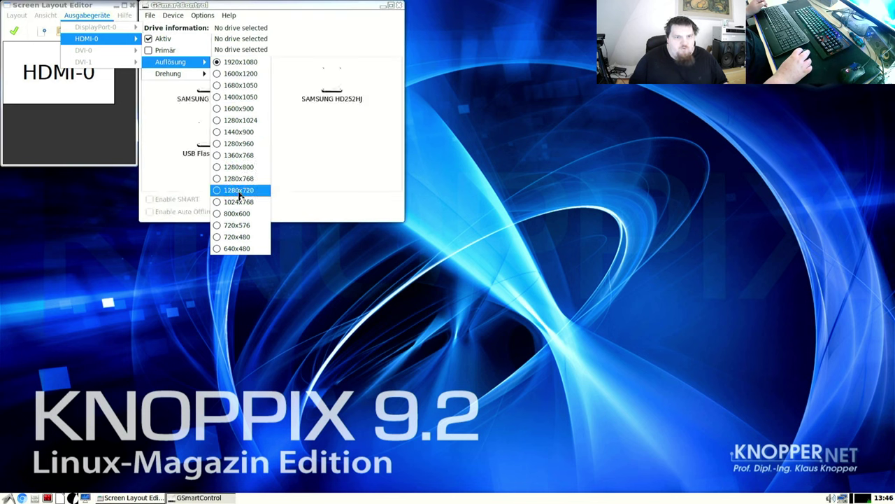
click(239, 192)
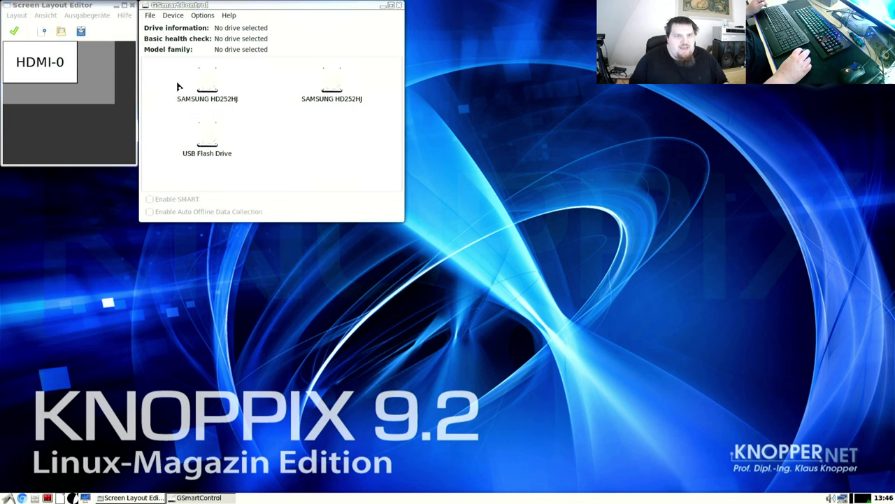
click(14, 32)
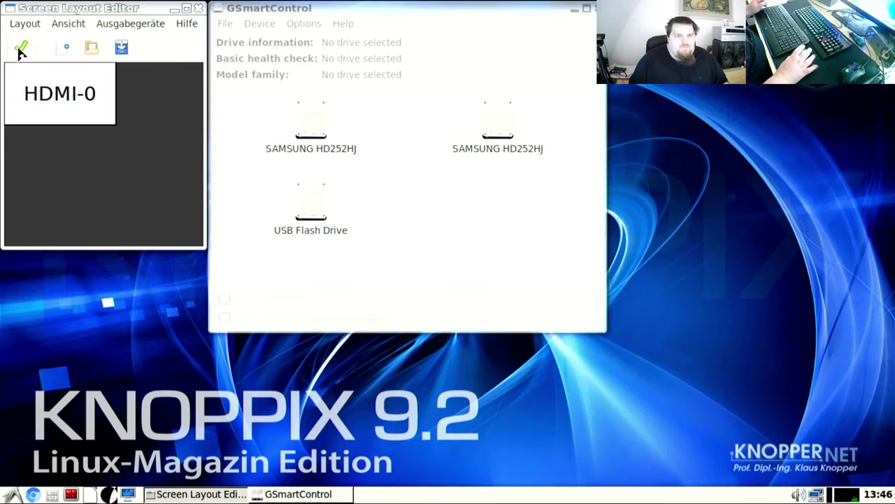
- Compare the two SAMSUNG HD252HJ drives and the USB Flash Drive, then clear the selection
click(333, 140)
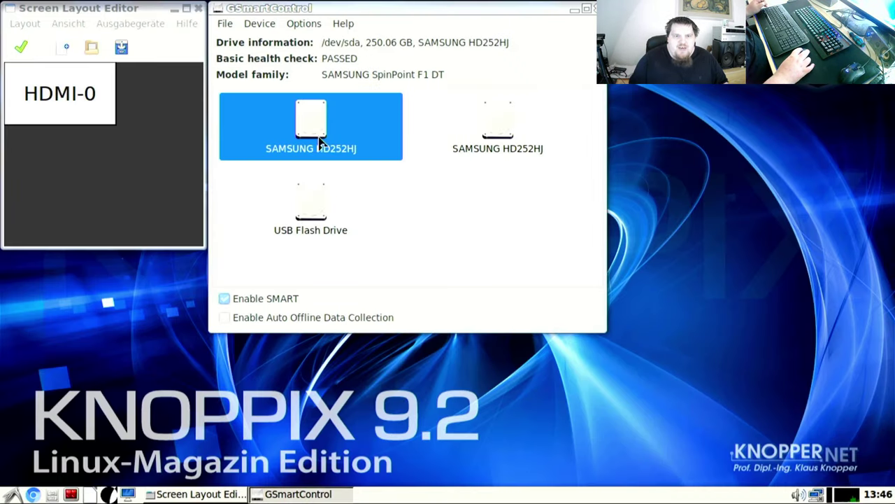
click(517, 124)
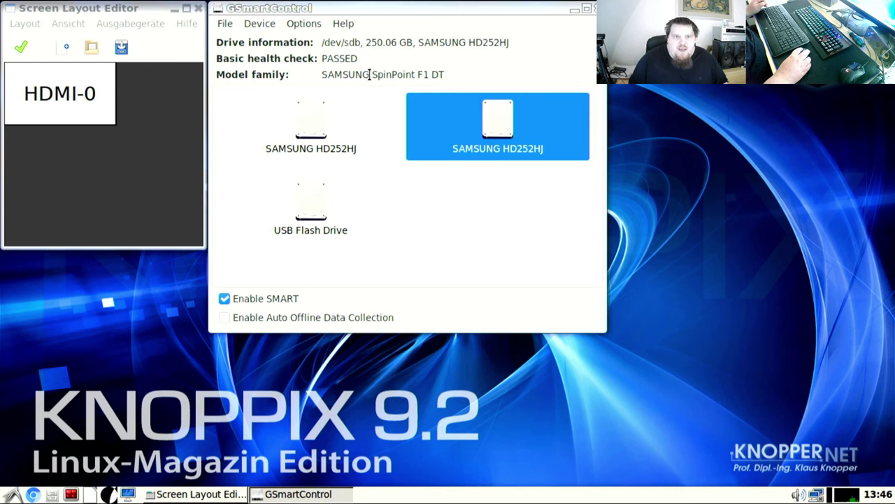
click(323, 123)
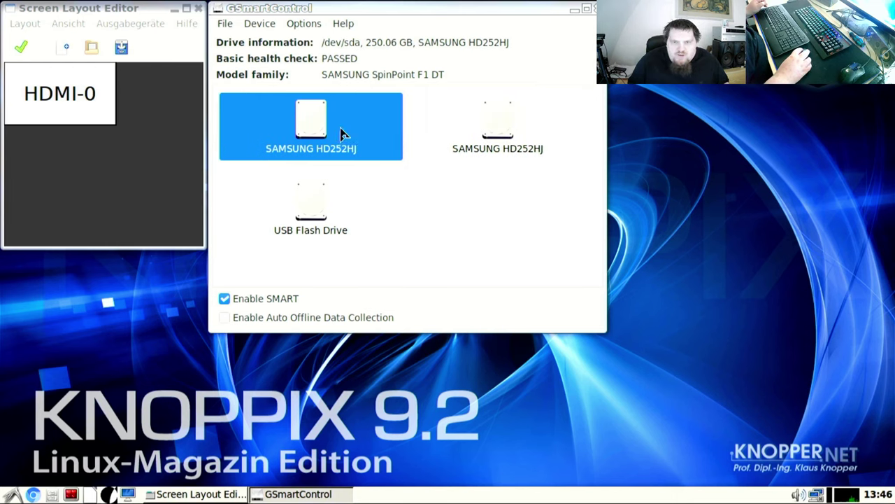
click(391, 222)
click(435, 215)
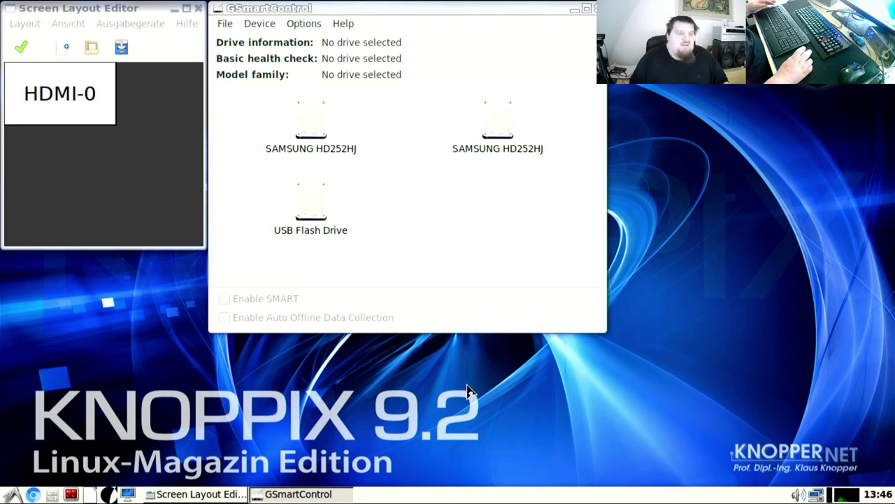
- Close the Screen Layout Editor and open device information for /dev/sda
click(198, 8)
click(332, 139)
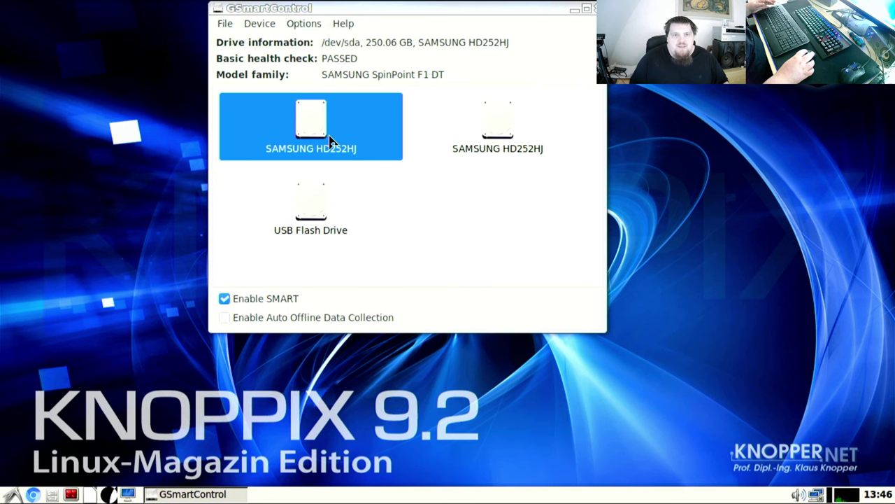
double_click(332, 140)
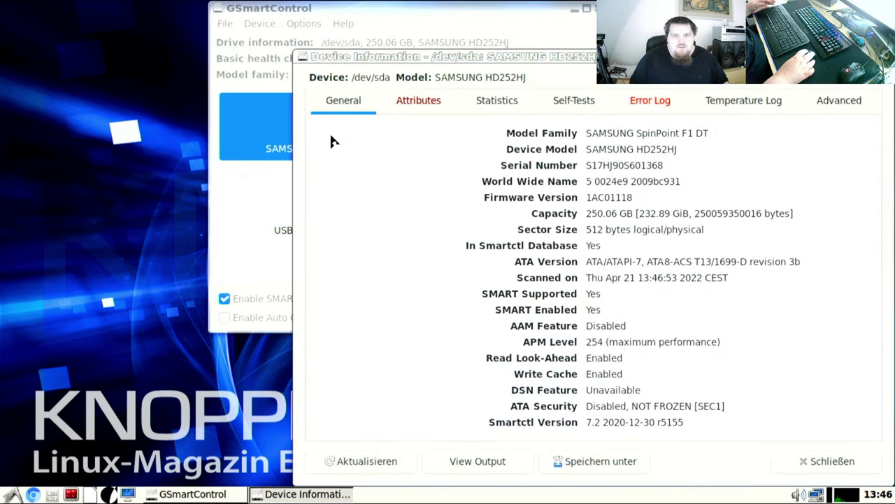
- Check /dev/sda's Start / Stop Count and Reallocated Sector Count attributes, then view its 518-error log
click(428, 99)
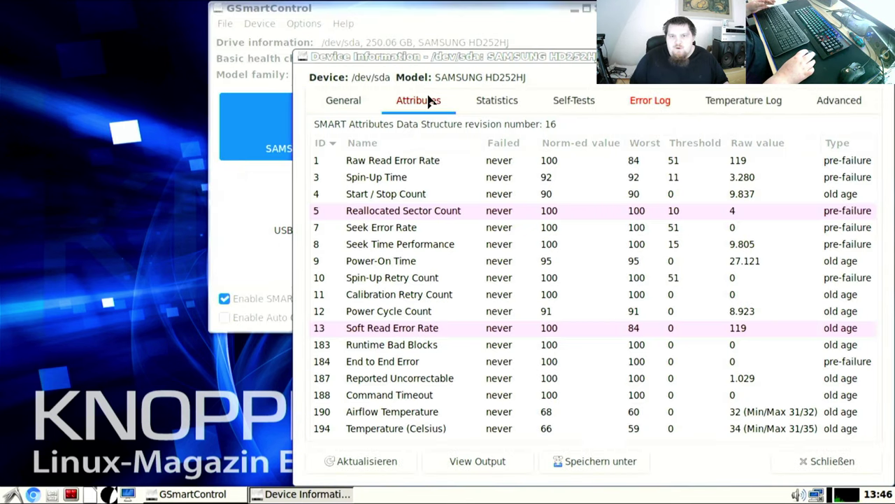
click(375, 196)
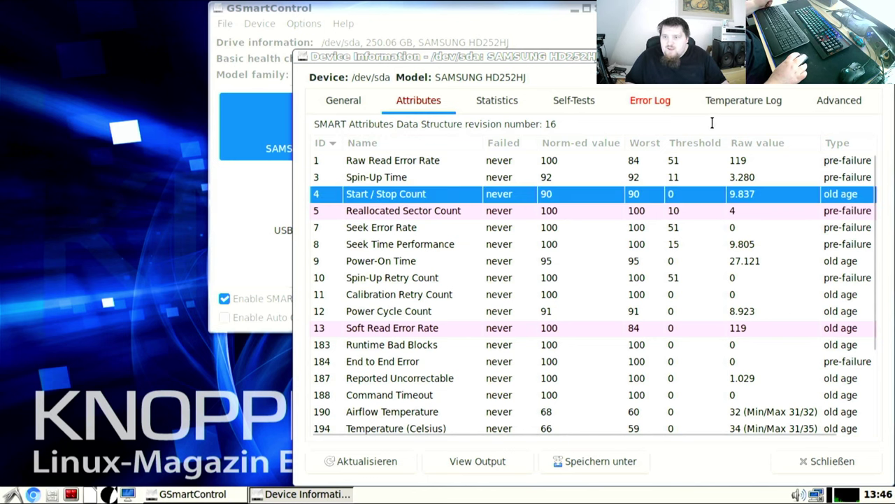
click(736, 214)
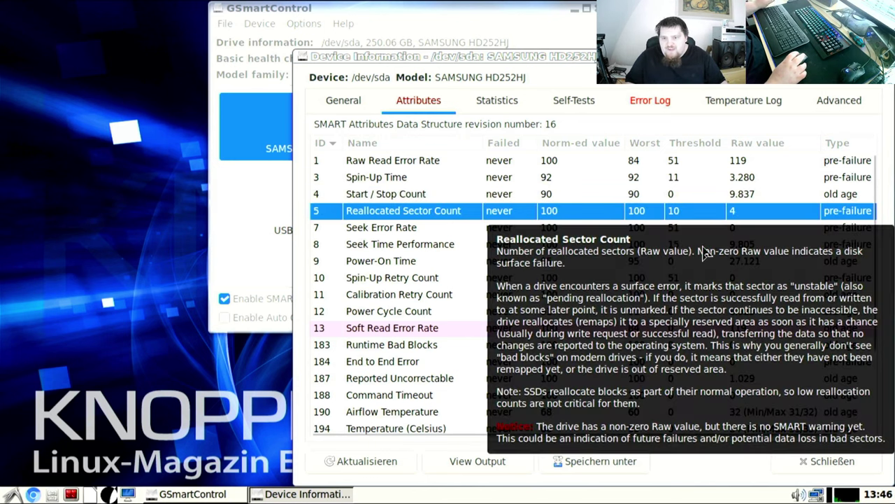
scroll(724, 238, down, 1)
scroll(724, 237, down, 2)
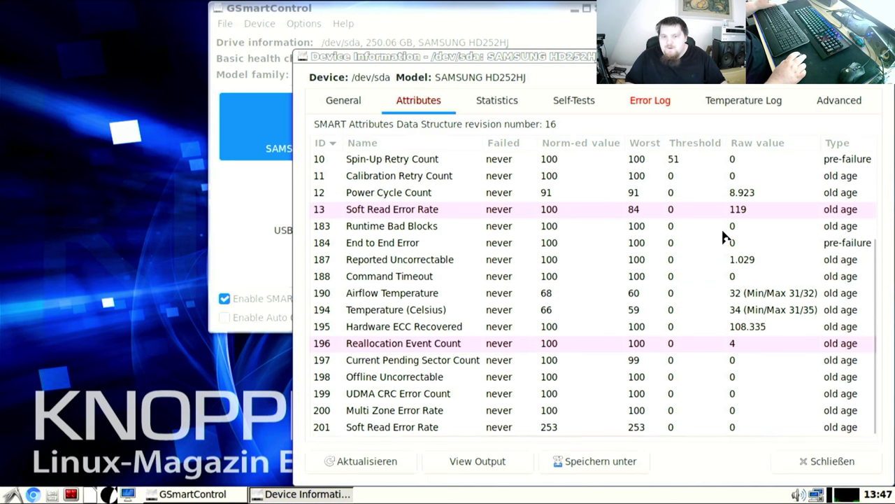
scroll(723, 238, up, 3)
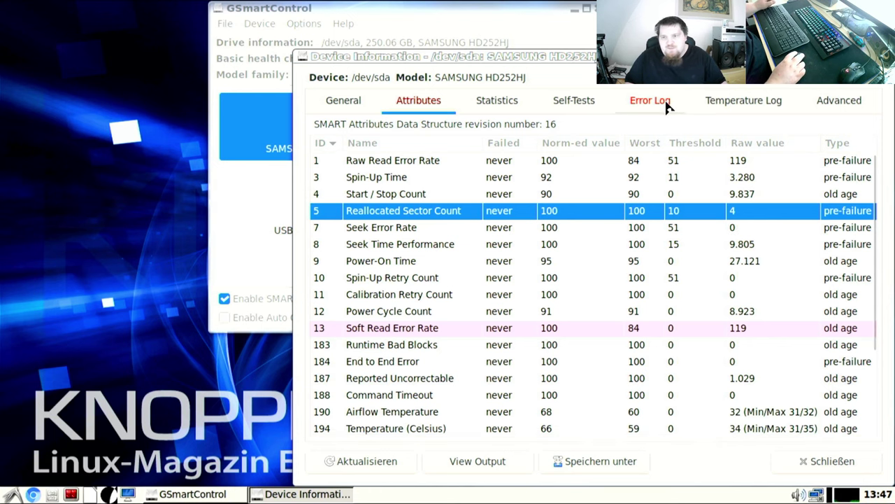
click(668, 107)
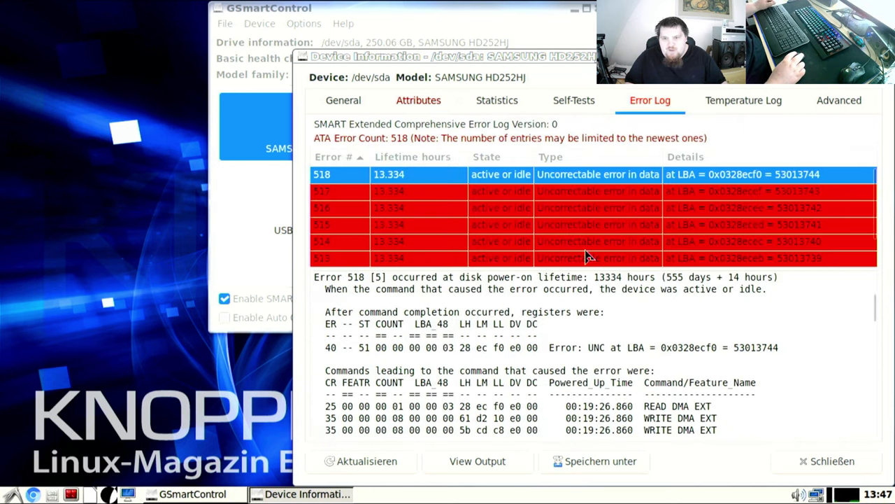
- Review the details of error log entries 511, 512 and 513
click(587, 256)
scroll(586, 253, down, 2)
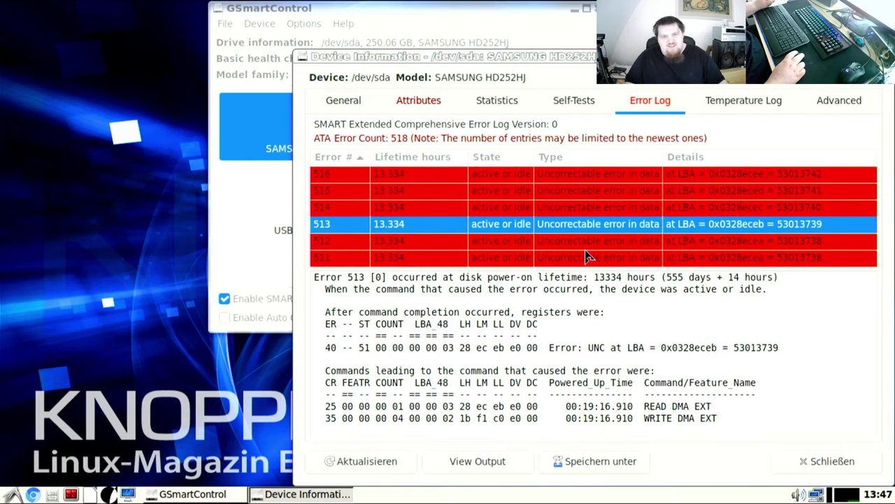
click(581, 257)
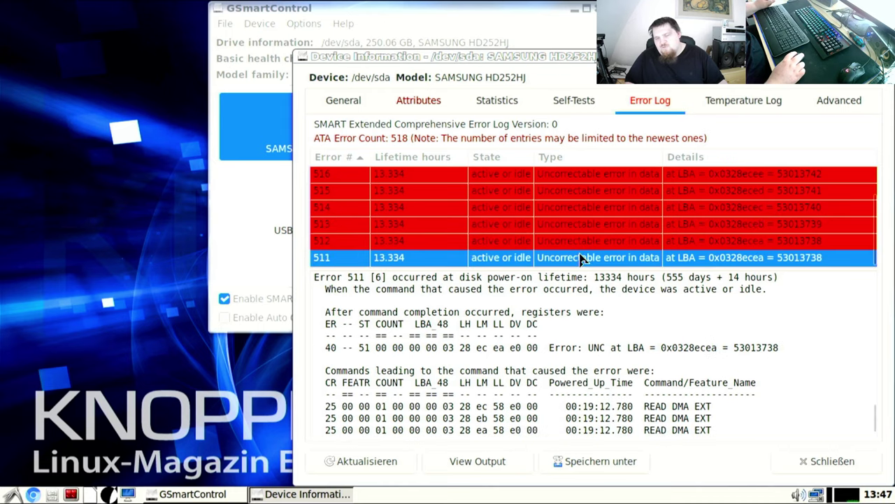
click(596, 240)
click(602, 220)
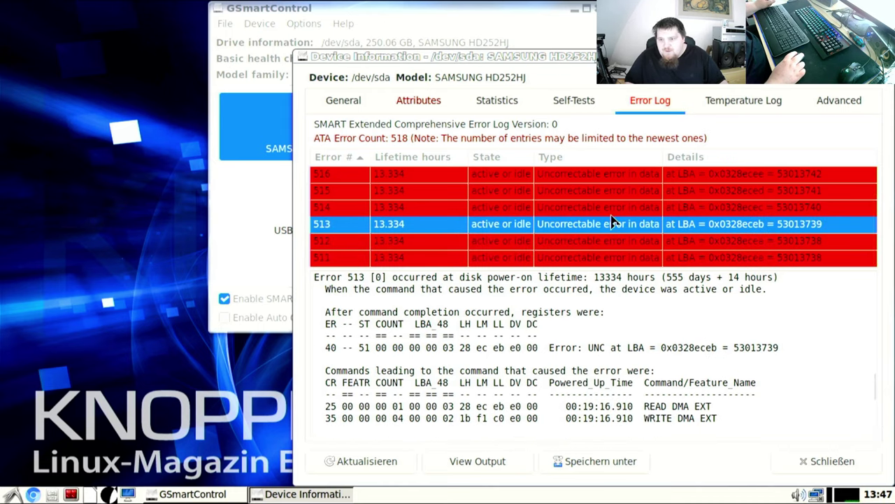
scroll(612, 220, up, 1)
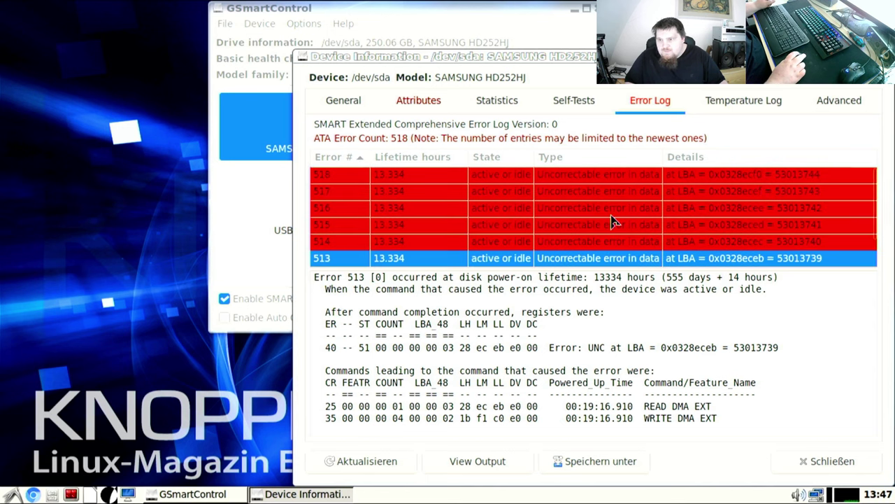
scroll(610, 214, down, 1)
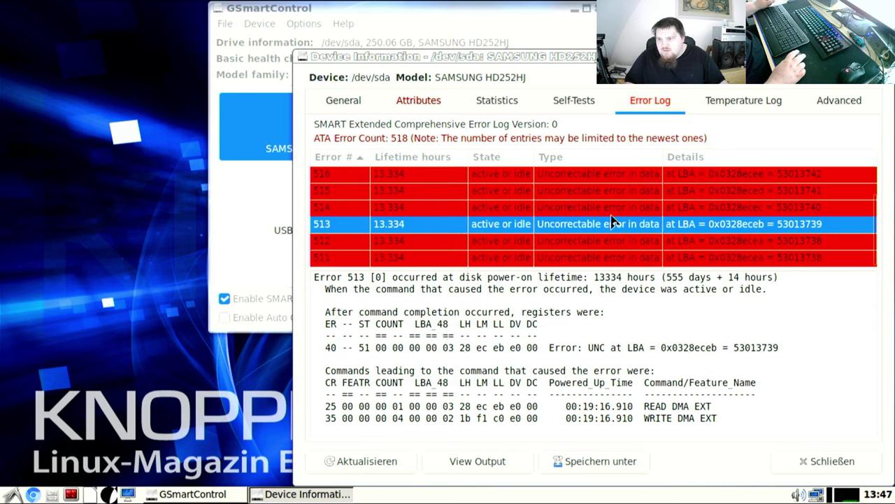
scroll(611, 214, up, 1)
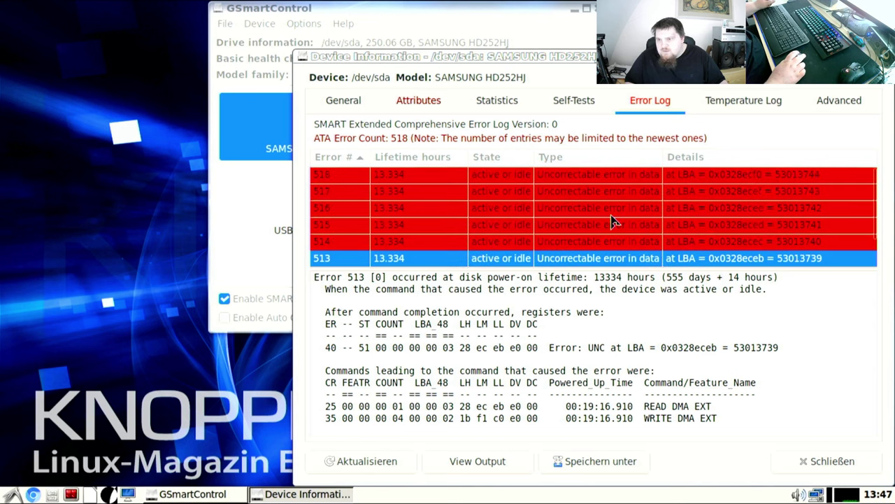
- Read error 518: uncorrectable read at LBA 53013744 after 13334 power-on hours
click(735, 173)
scroll(726, 214, down, 1)
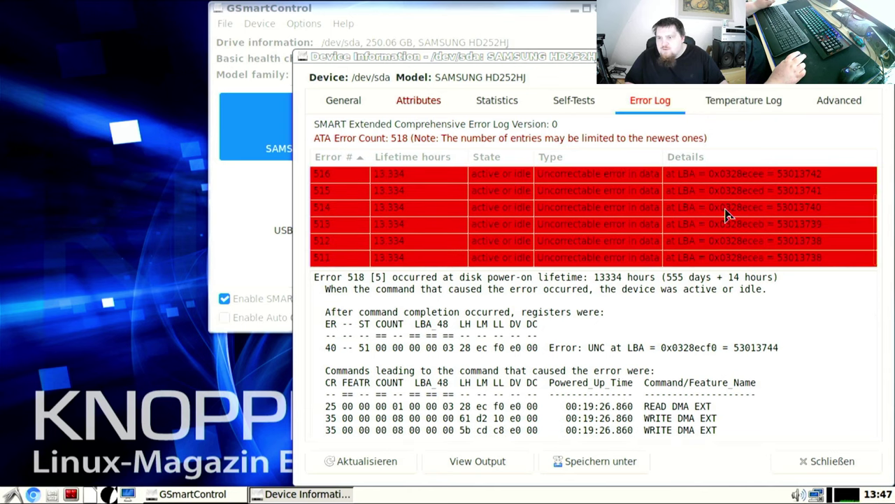
scroll(726, 214, up, 1)
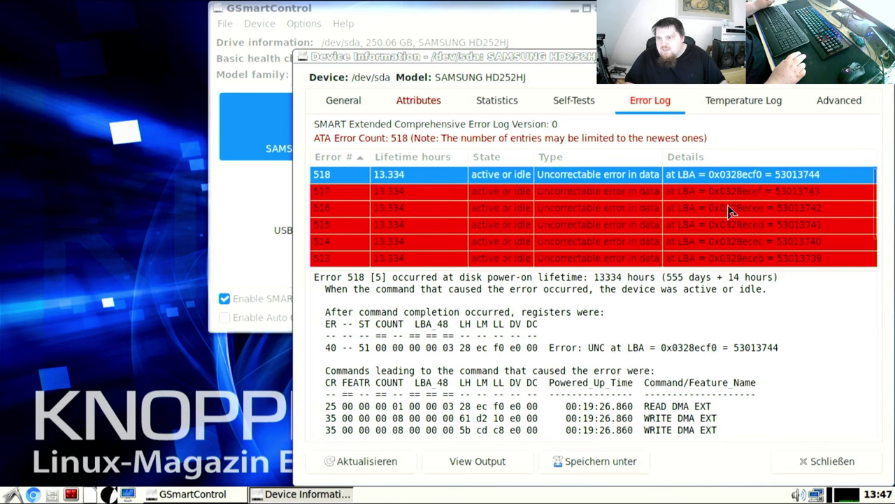
scroll(805, 172, down, 1)
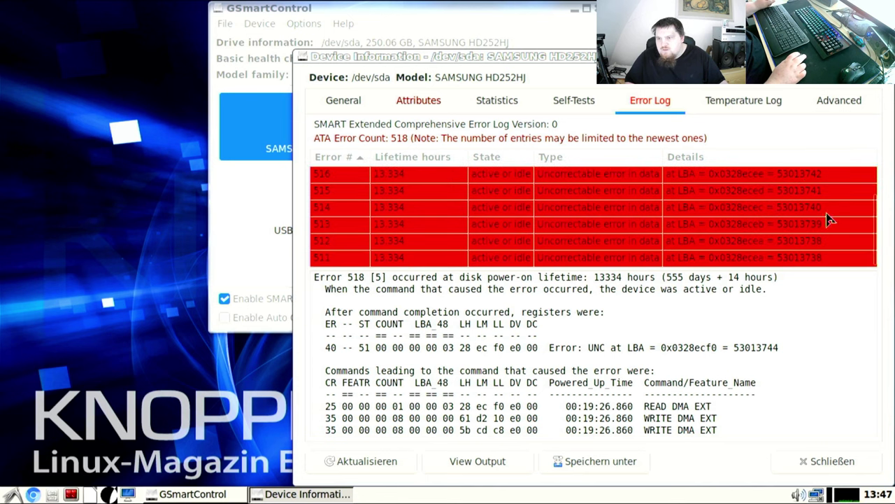
scroll(826, 217, up, 1)
scroll(826, 217, down, 1)
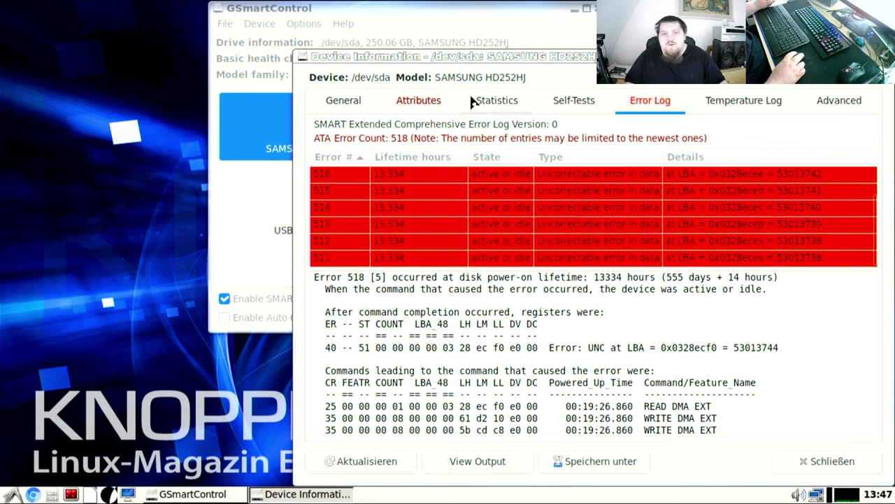
- On /dev/sda's Attributes tab, inspect Reallocation Event Count and Current Pending Sector Count
click(420, 109)
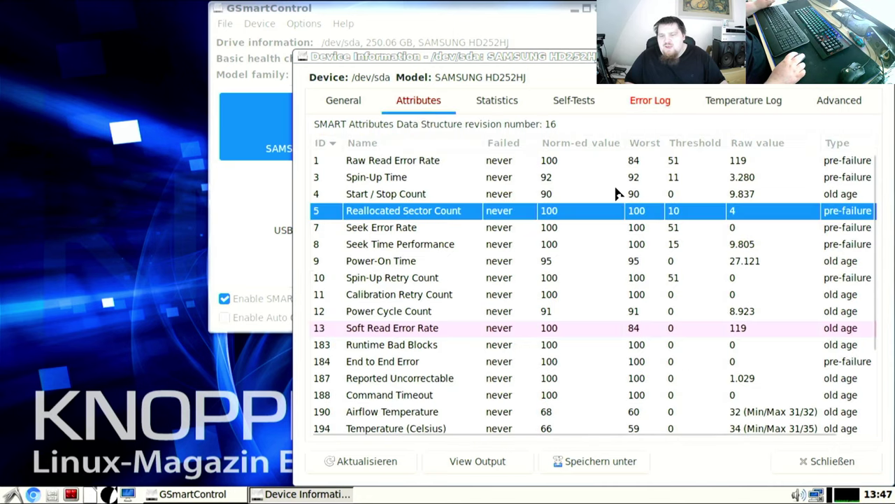
mouse_move(632, 213)
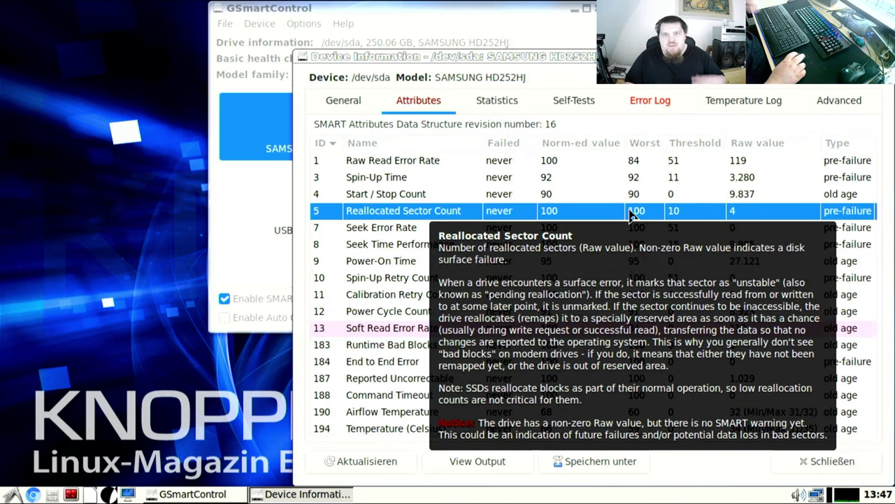
scroll(632, 217, down, 1)
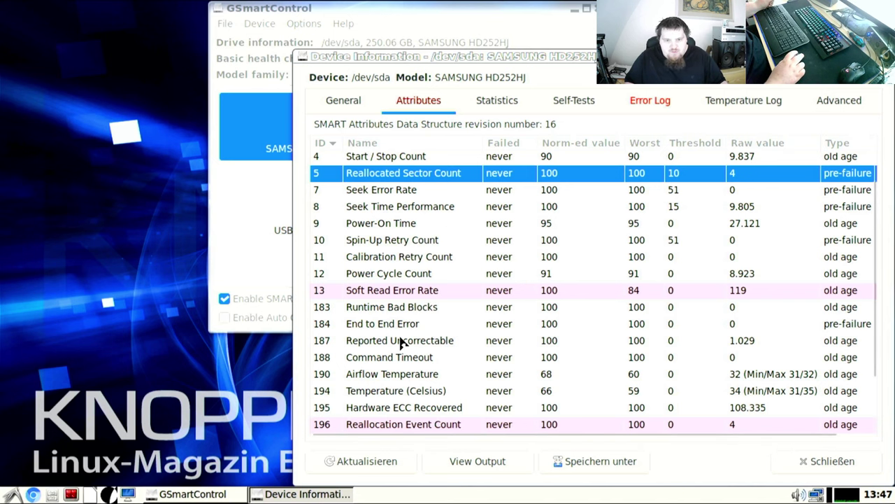
scroll(402, 343, down, 3)
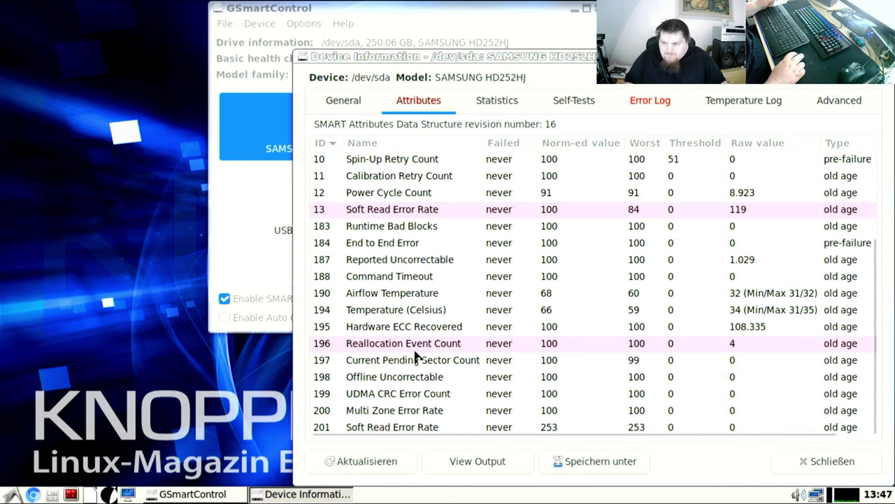
click(415, 350)
click(414, 360)
mouse_move(414, 360)
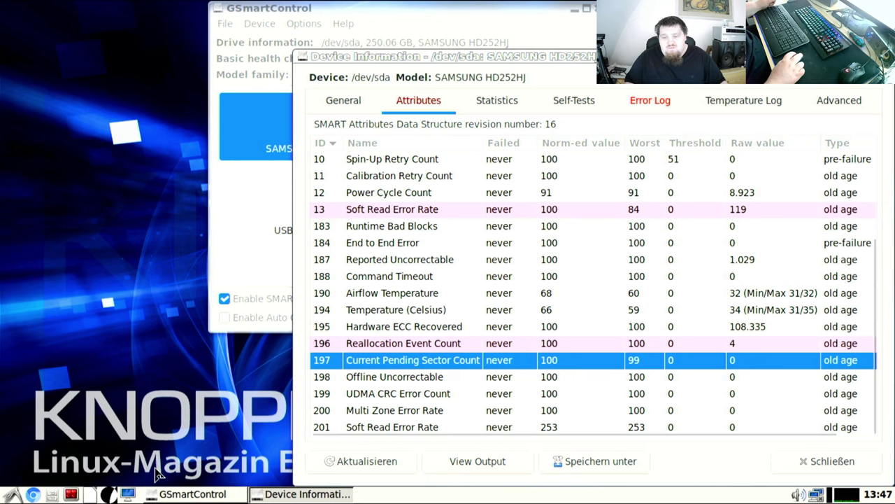
scroll(451, 289, up, 3)
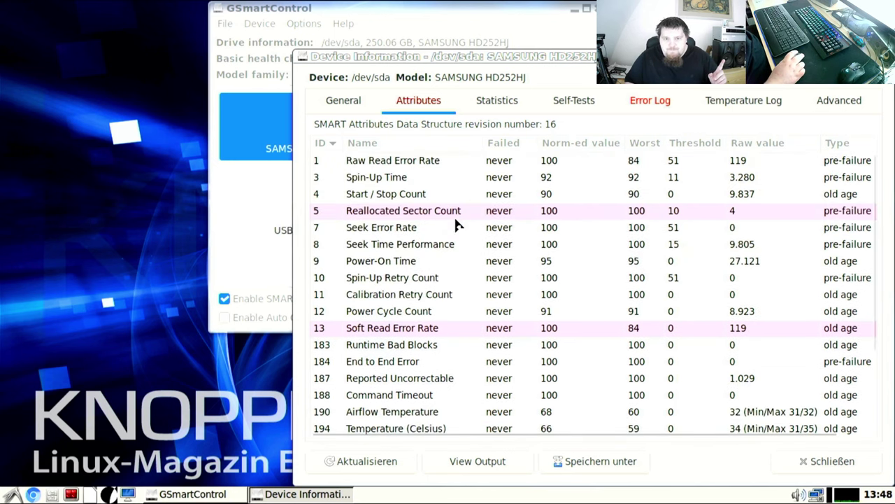
- Read the Reallocated Sector Count raw value 4 and the Raw Read Error Rate 119
mouse_move(454, 227)
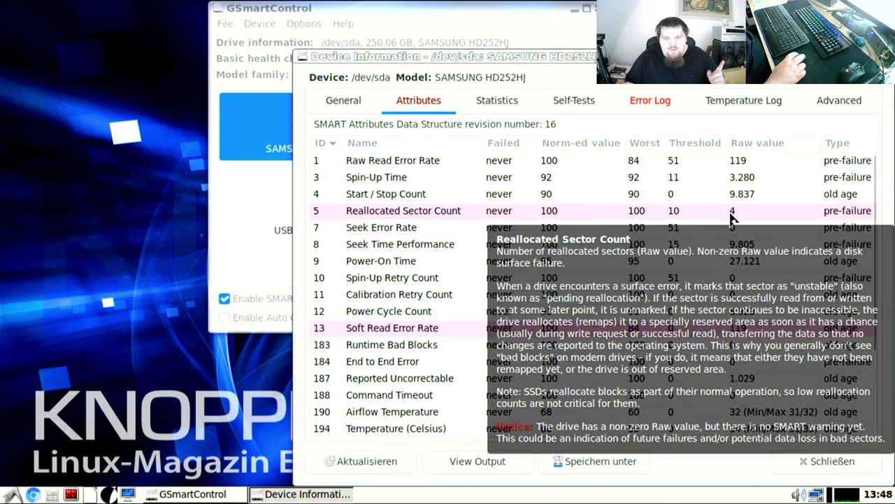
click(733, 217)
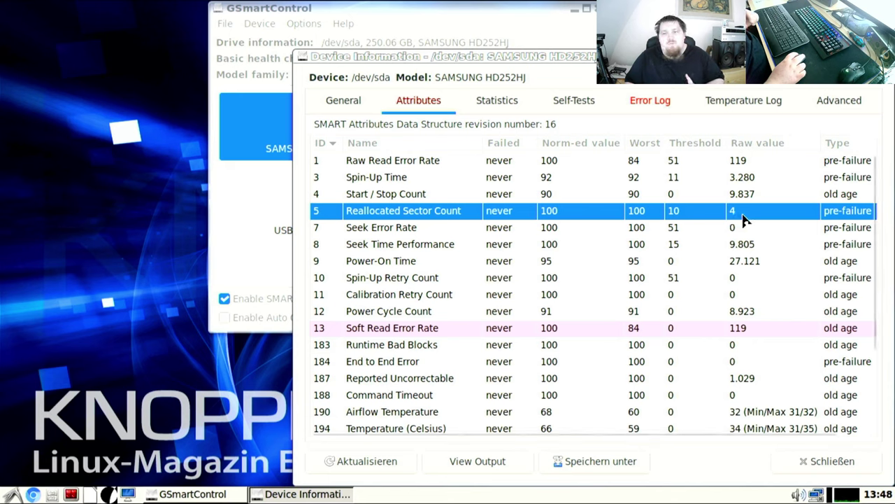
mouse_move(744, 219)
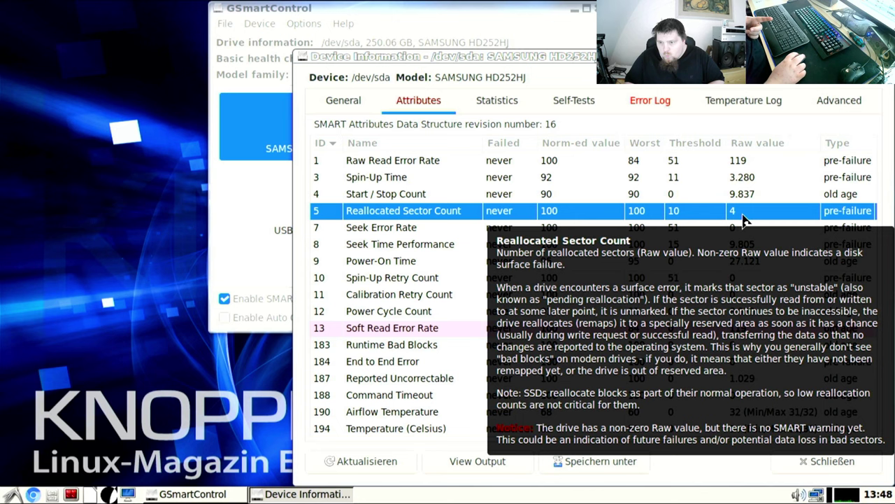
mouse_move(586, 263)
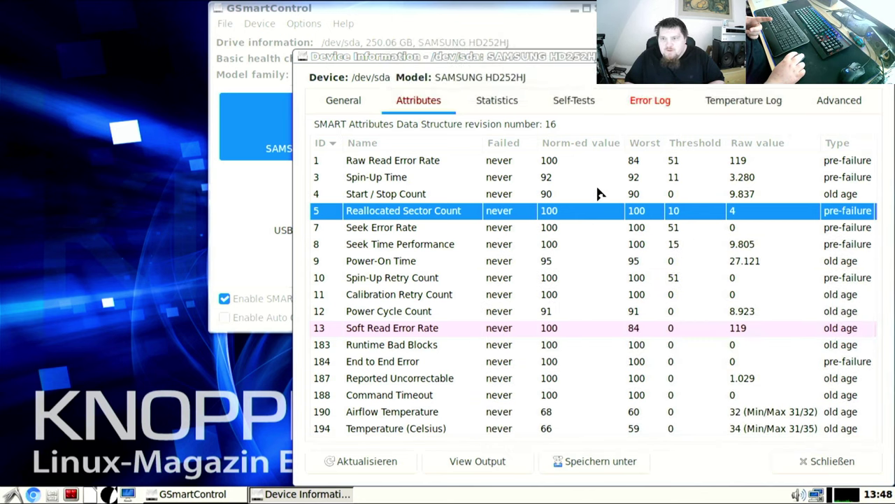
click(618, 165)
mouse_move(619, 167)
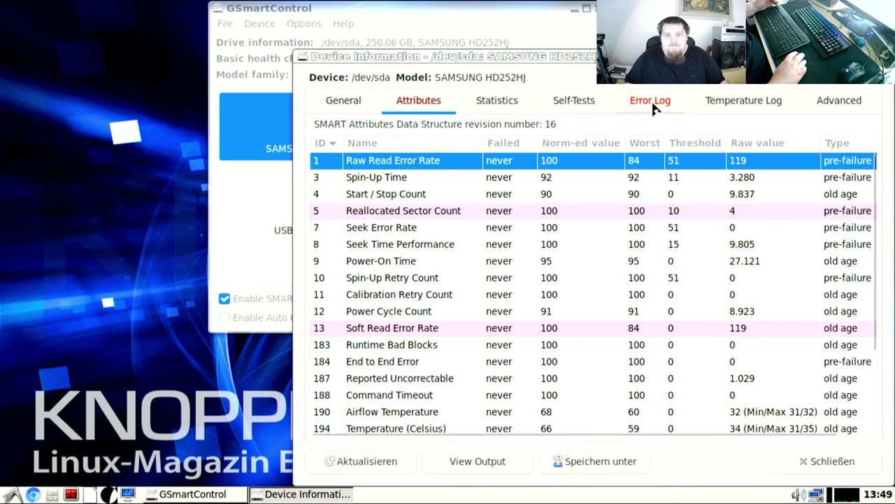
- Check the General tab, close /dev/sda's details, and highlight the PASSED health result
click(328, 107)
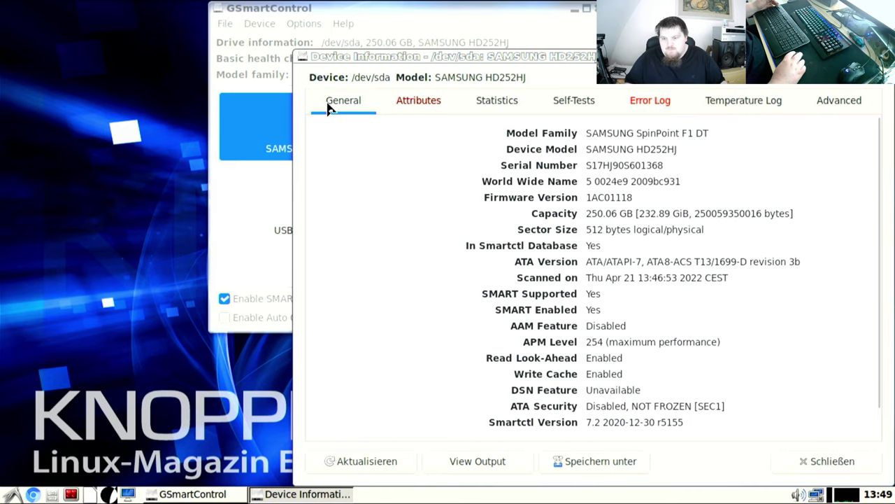
click(822, 462)
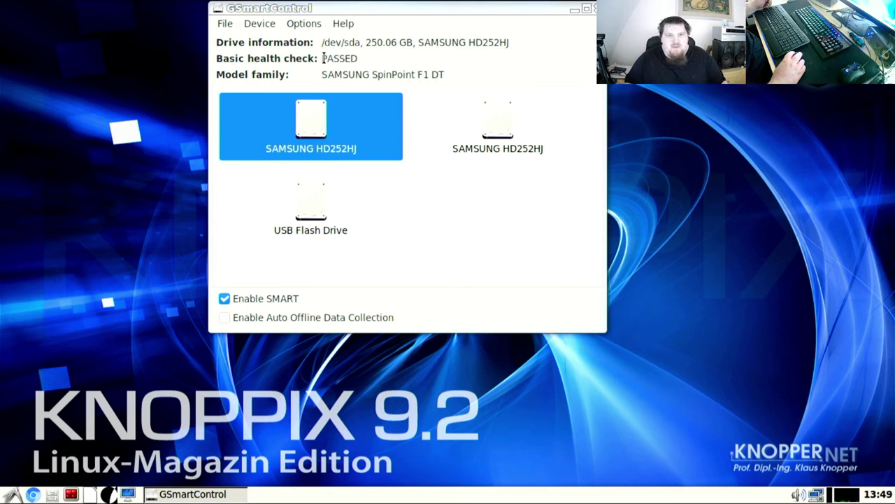
drag(323, 59, 361, 63)
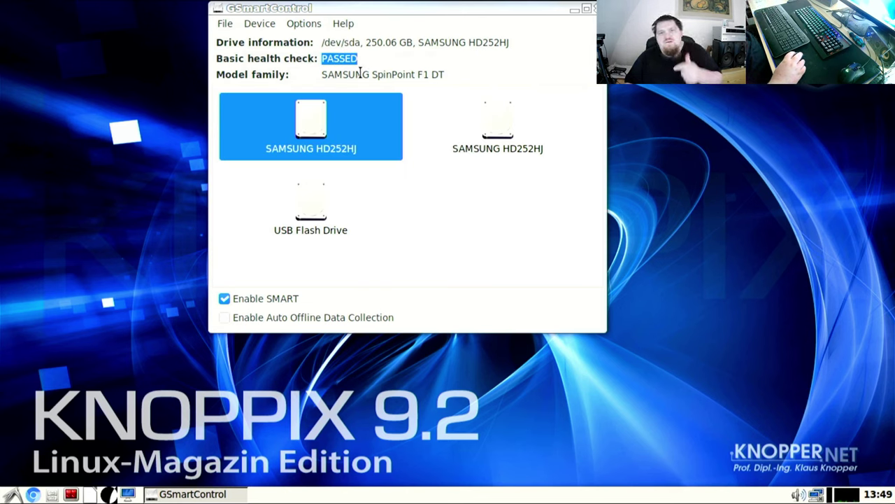
- Open the Device Information window for the second SAMSUNG HD252HJ, /dev/sdb, and move it aside
click(435, 182)
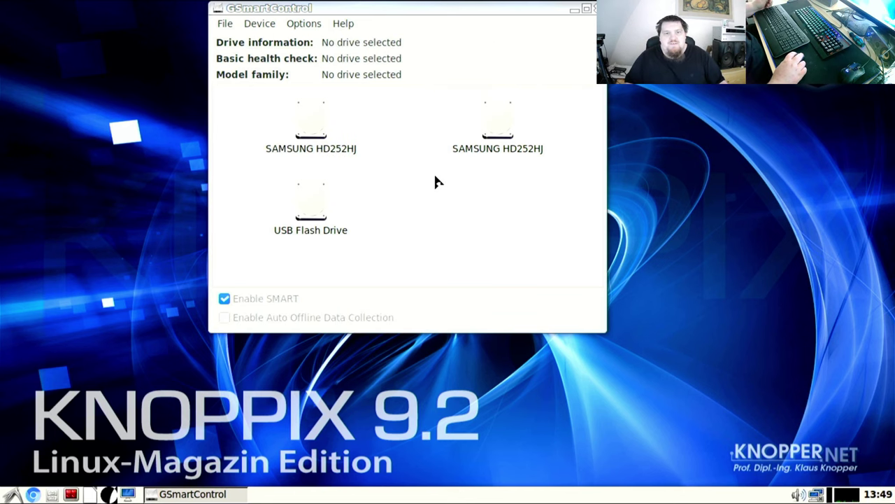
click(514, 113)
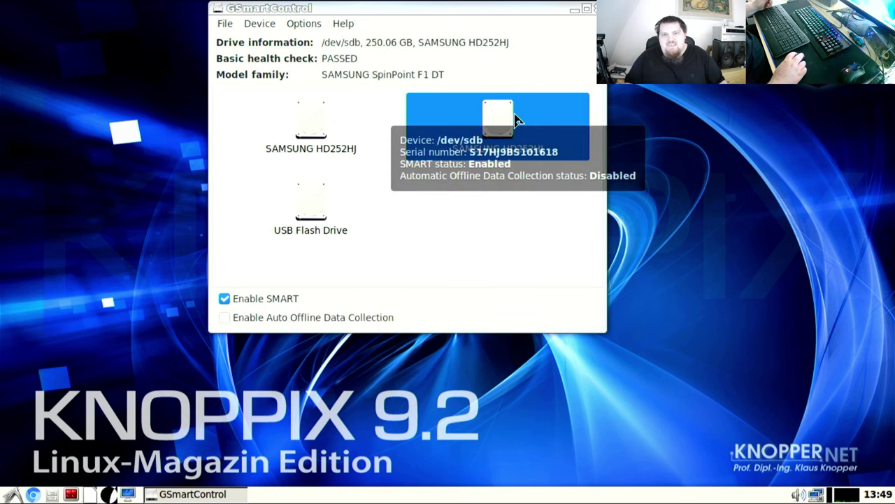
double_click(516, 121)
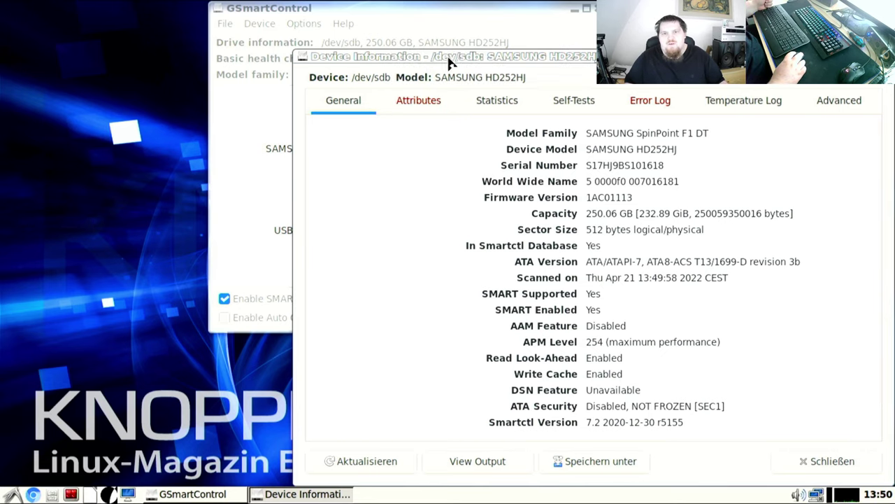
drag(450, 57, 408, 128)
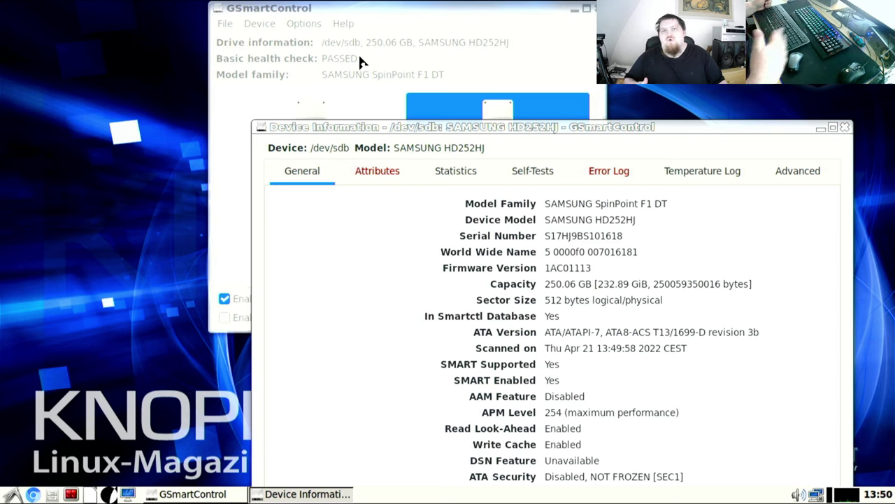
- Check /dev/sdb's attributes: Reallocated Sector Count 0 and Spin-Up Retry Count 3
click(384, 176)
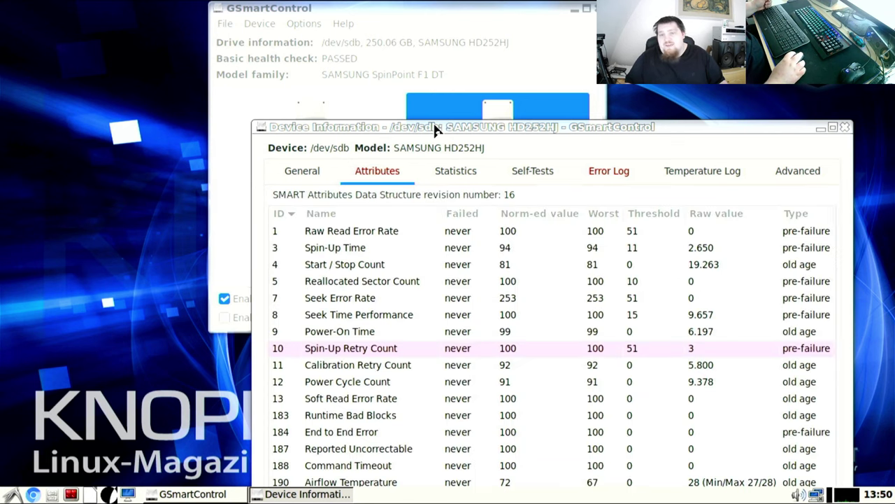
drag(435, 130, 345, 25)
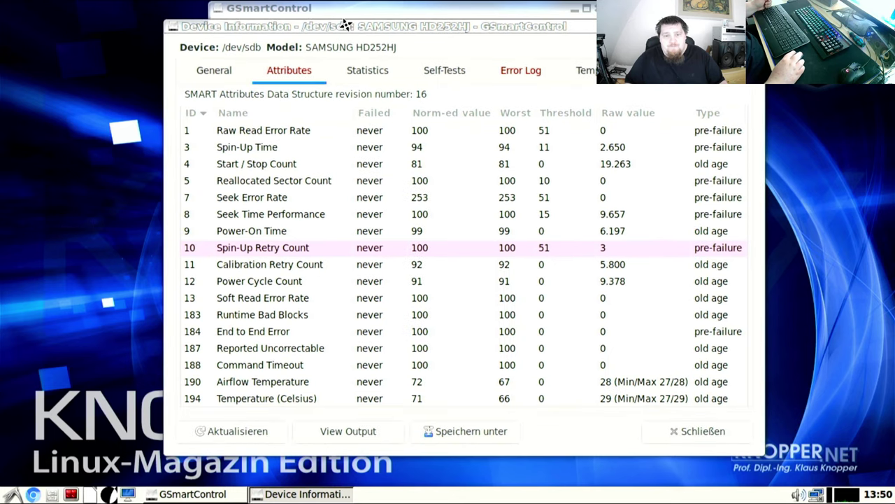
click(275, 184)
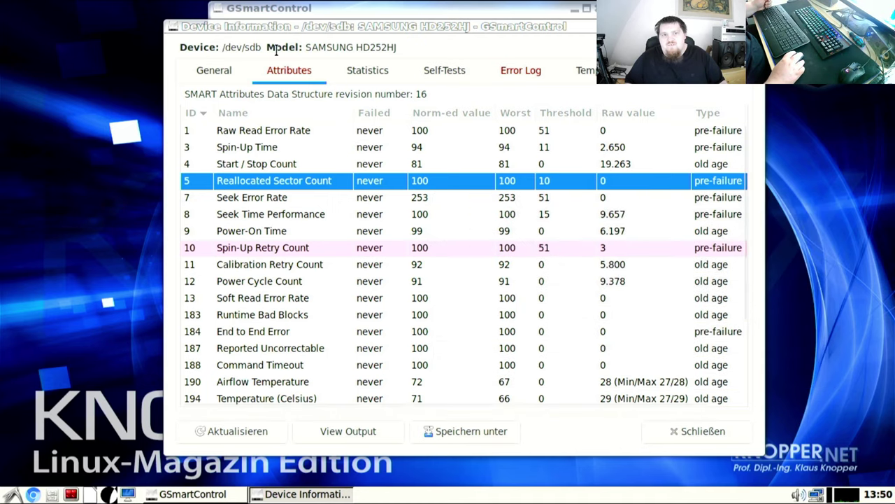
drag(276, 49, 287, 163)
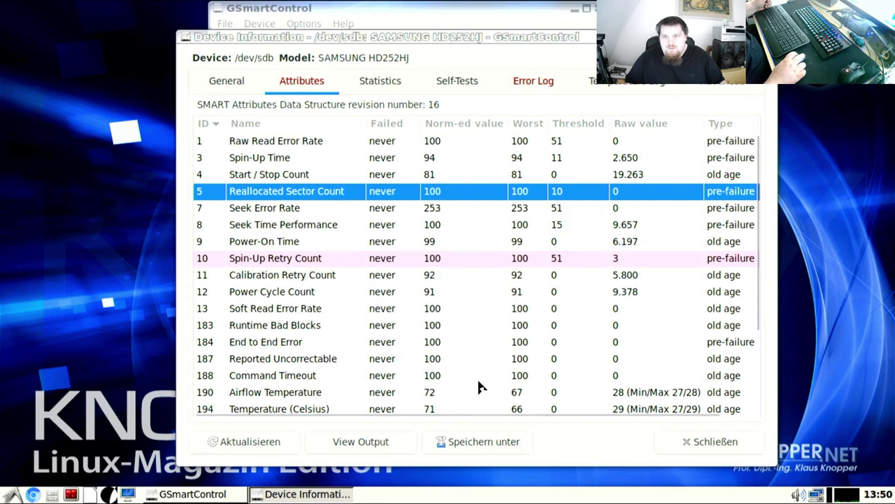
click(482, 258)
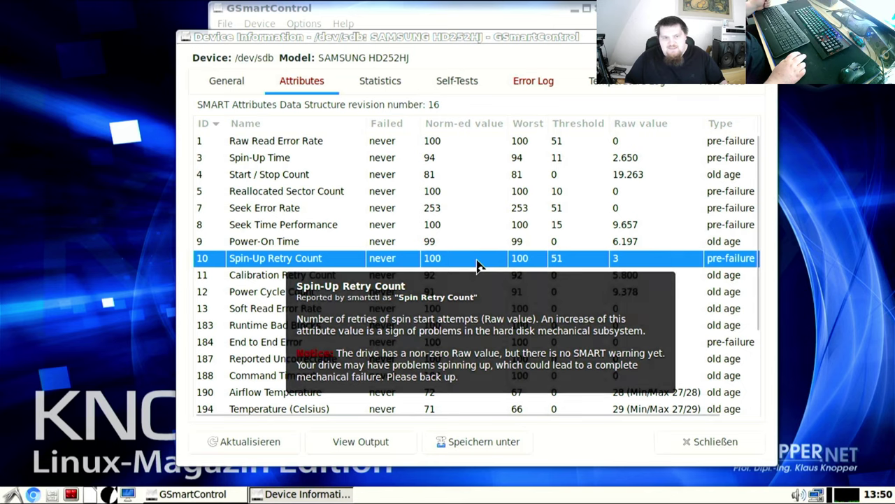
- Scroll through the rest of the attribute table and close /dev/sdb's device details
scroll(480, 266, down, 1)
scroll(480, 266, down, 2)
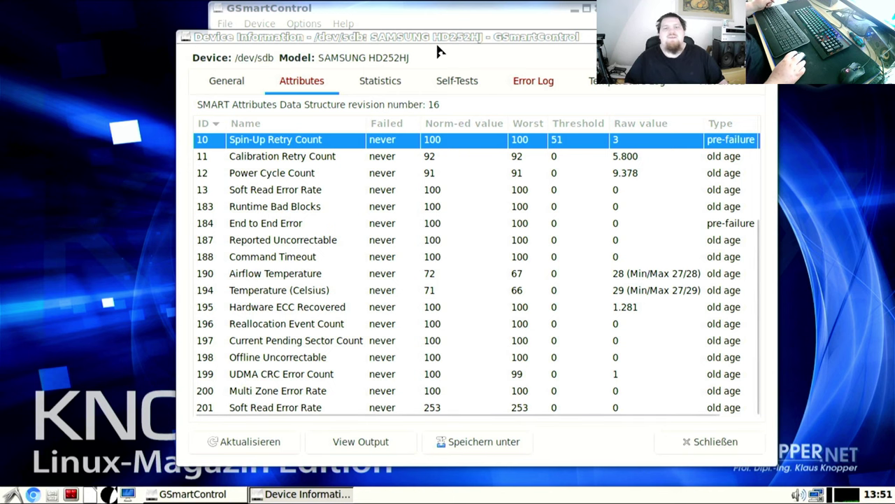
drag(448, 45, 264, 47)
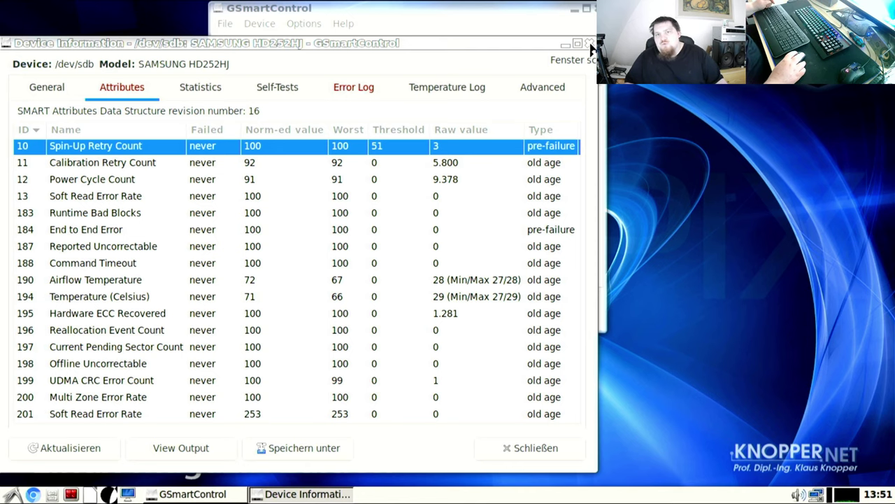
click(590, 45)
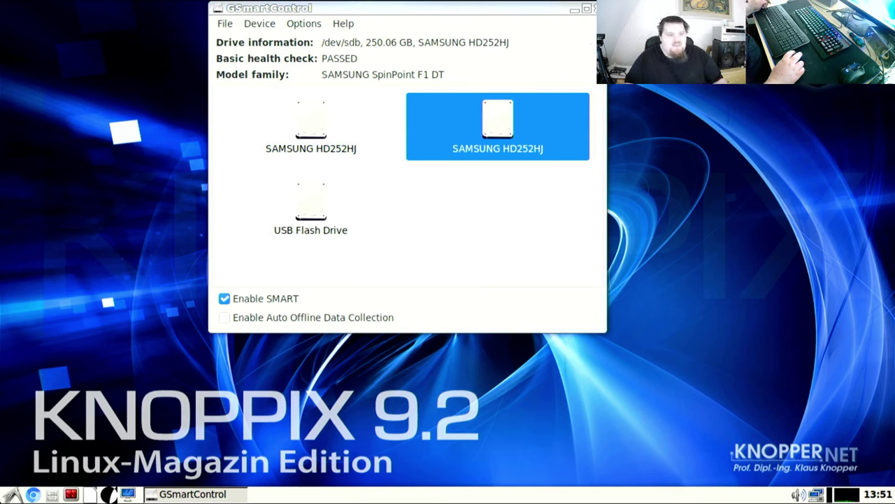
- In a bash terminal, run smartctl -a /dev/sda without root rights
click(72, 497)
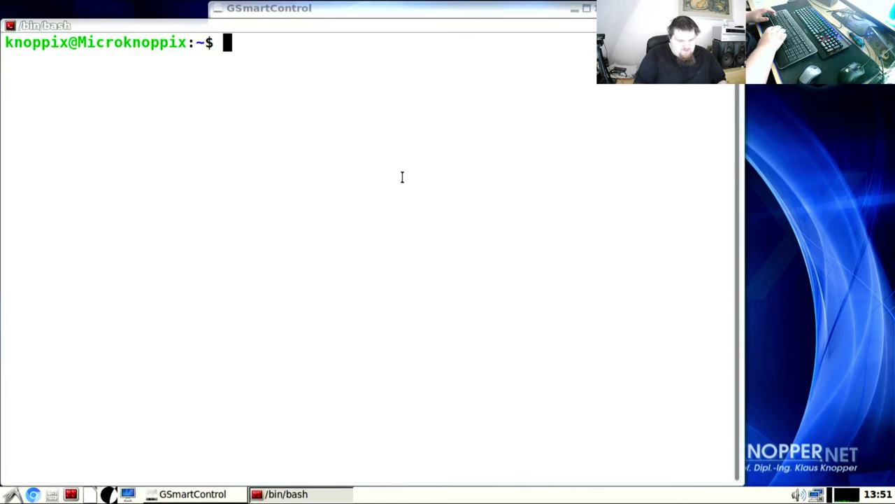
text(smartctl -a 7)
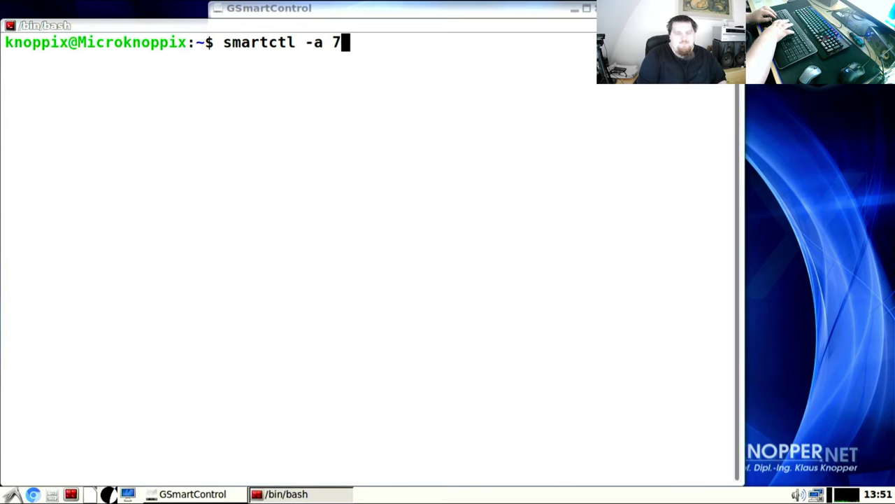
key(BackSpace)
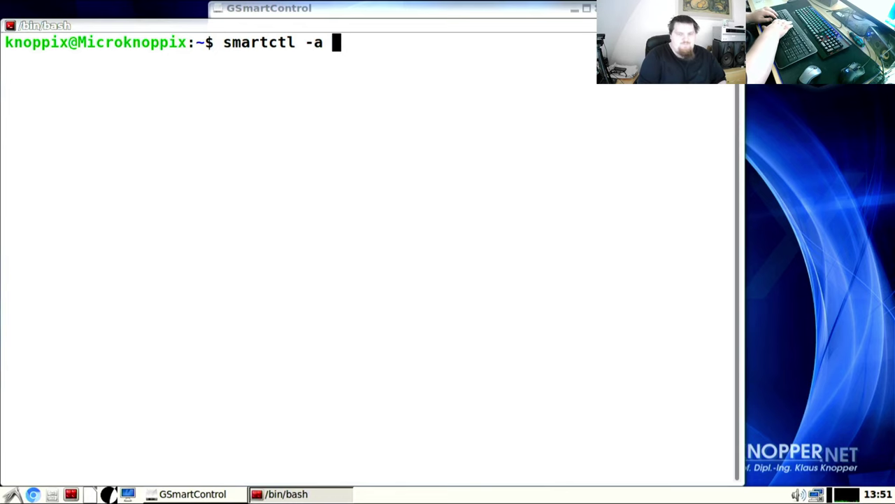
text(/dev/sda)
key(Return)
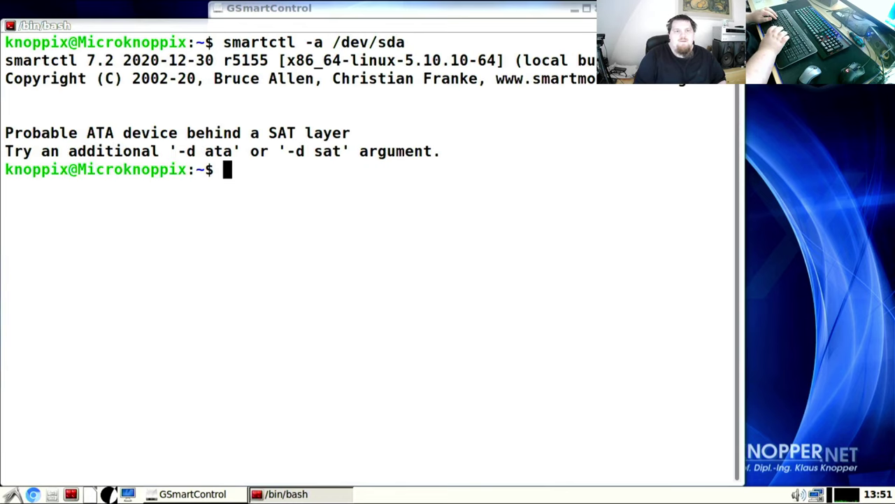
- Rerun the same report as sudo smartctl -a /dev/sda
key(Up)
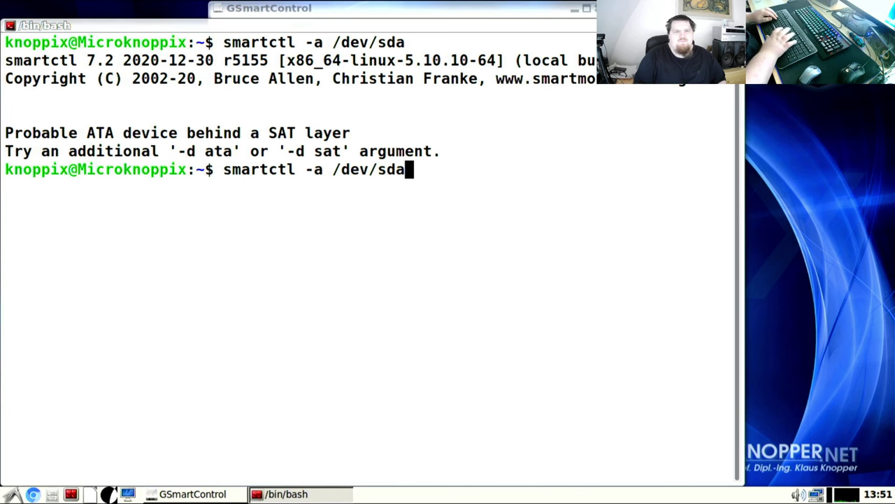
key(Home)
text(sudo)
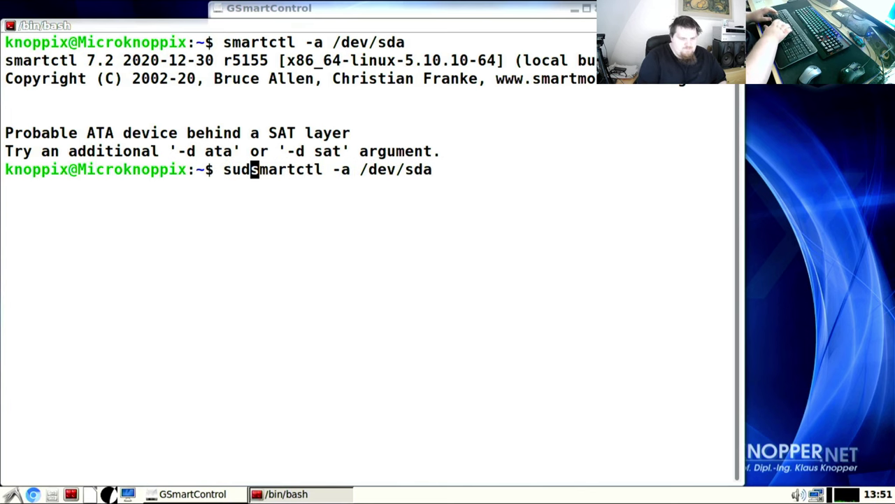
key(Return)
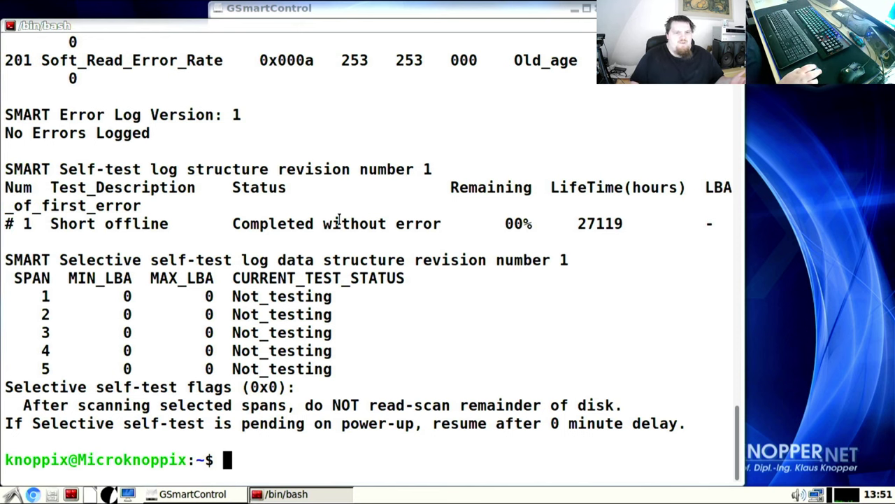
- Find the Reallocated_Sector_Ct line with raw value 4 in the smartctl output
scroll(338, 220, up, 20)
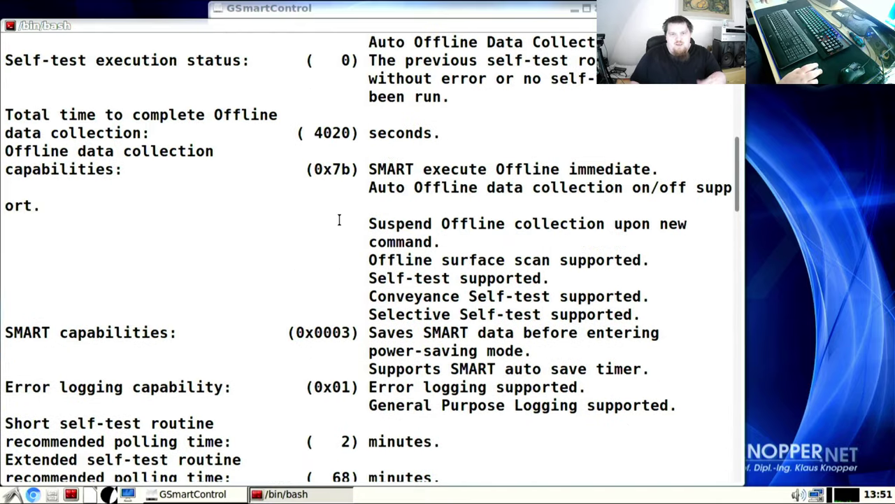
scroll(338, 220, up, 9)
scroll(337, 223, down, 2)
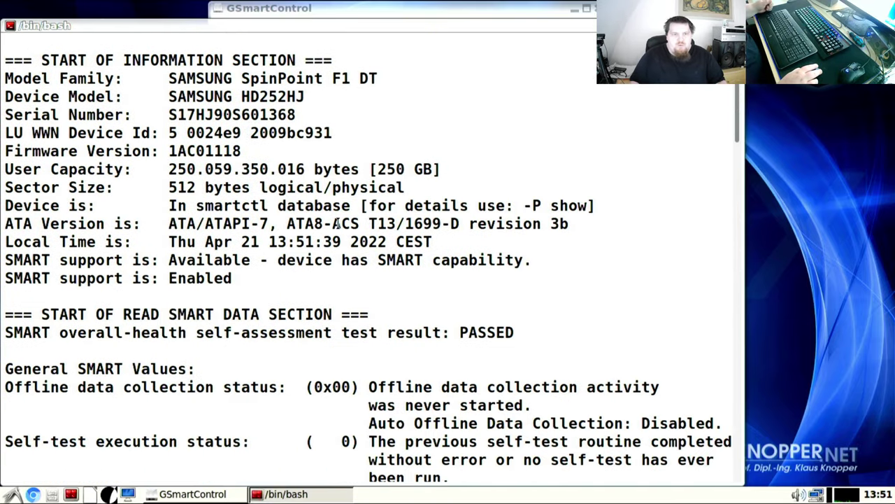
scroll(339, 221, down, 17)
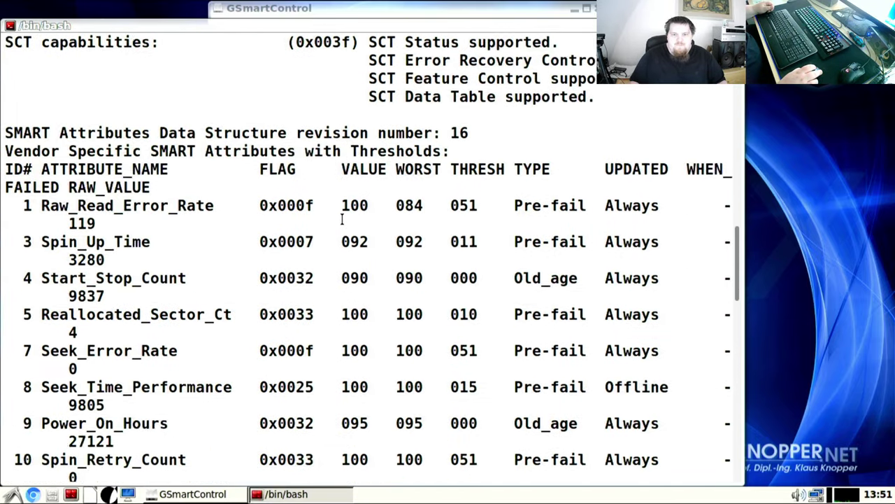
scroll(342, 220, down, 2)
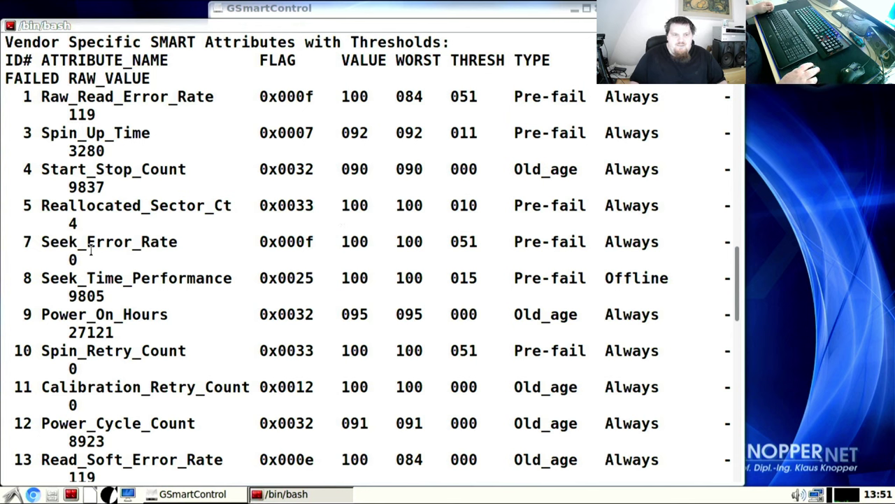
drag(49, 205, 234, 203)
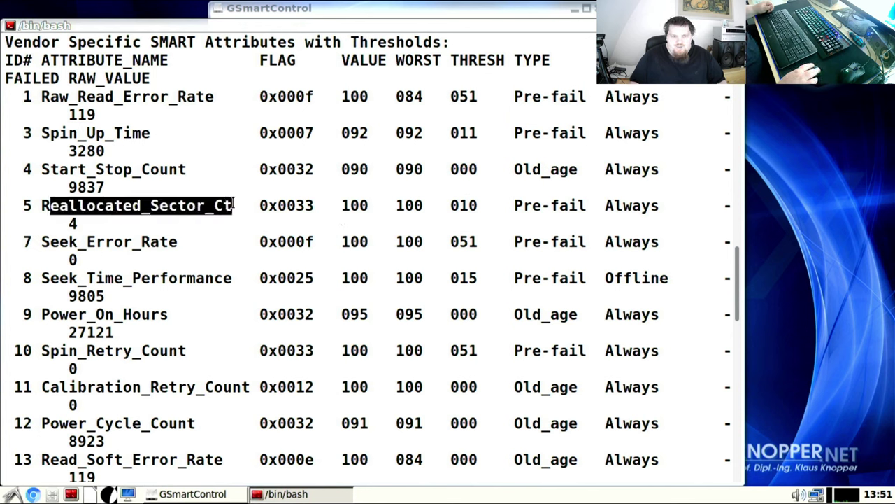
triple_click(73, 223)
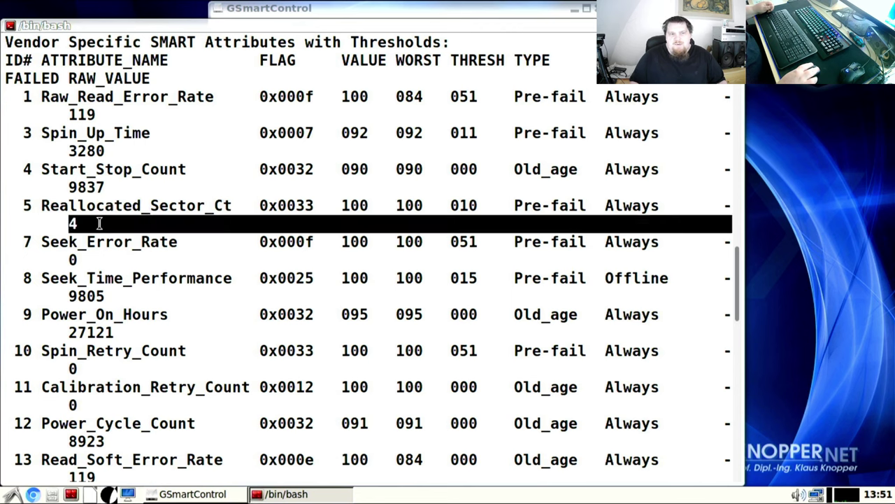
click(140, 218)
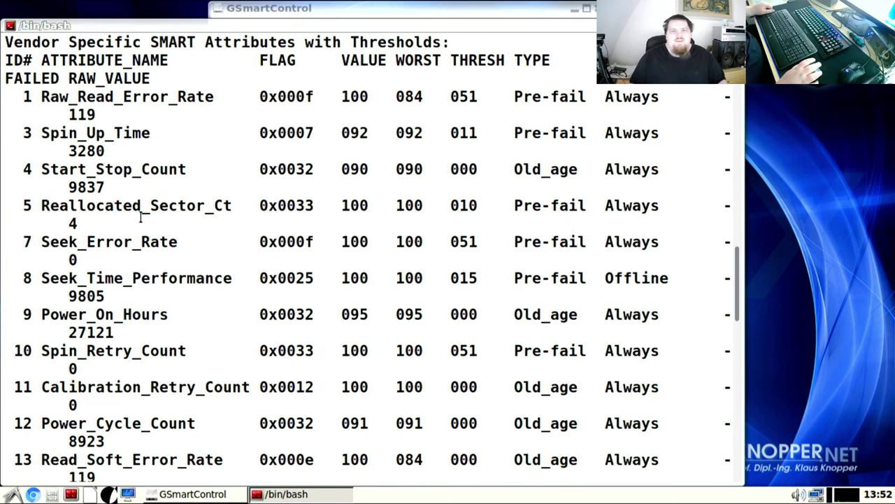
- Highlight the PASSED overall-health result, then move the terminal down to reveal GSmartControl
scroll(141, 217, up, 15)
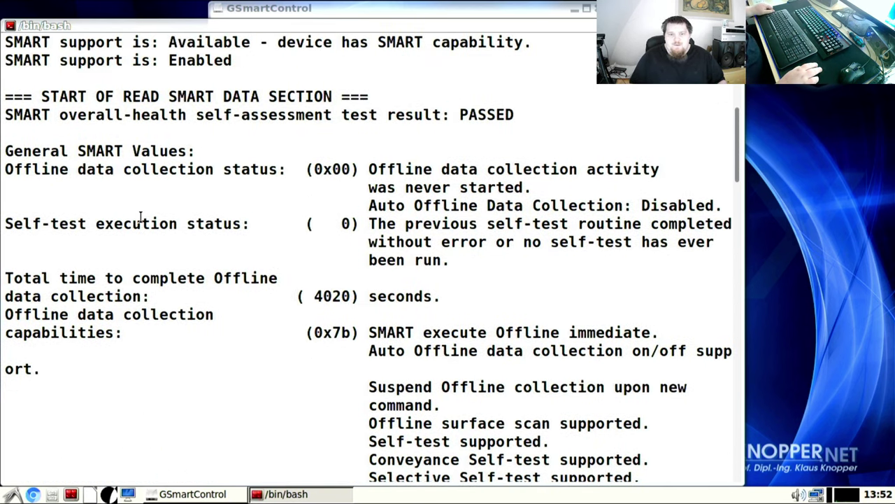
scroll(141, 218, up, 3)
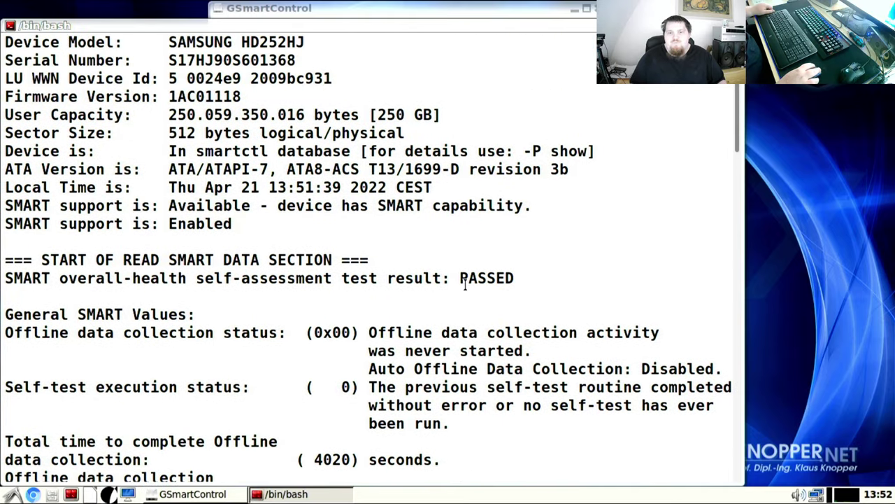
mouse_move(455, 280)
mouse_down()
mouse_move(475, 280)
mouse_move(515, 312)
mouse_move(527, 299)
mouse_up()
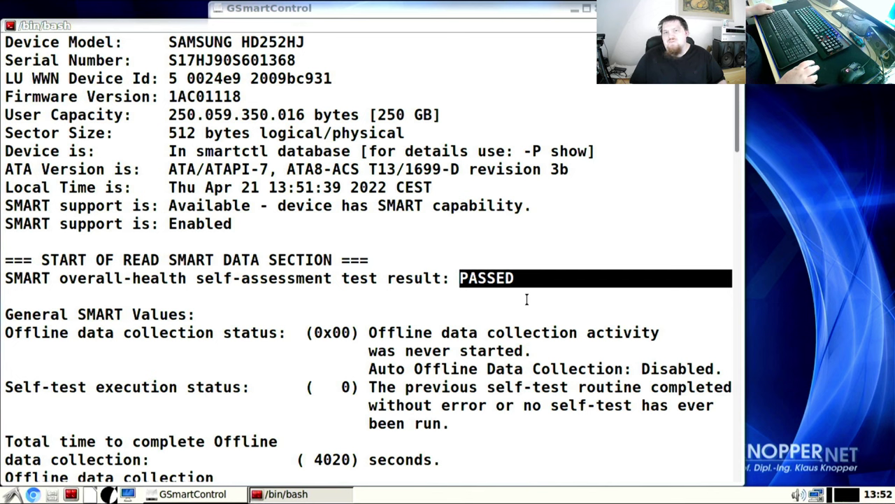
click(526, 300)
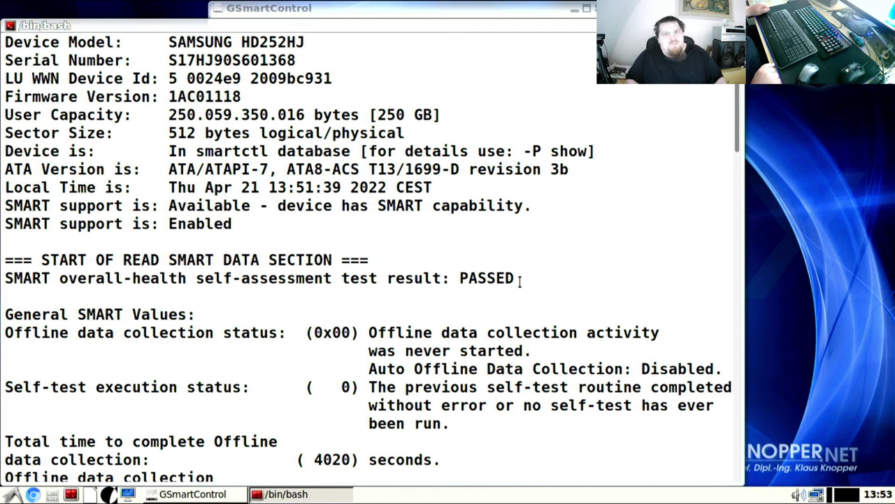
drag(520, 281, 452, 280)
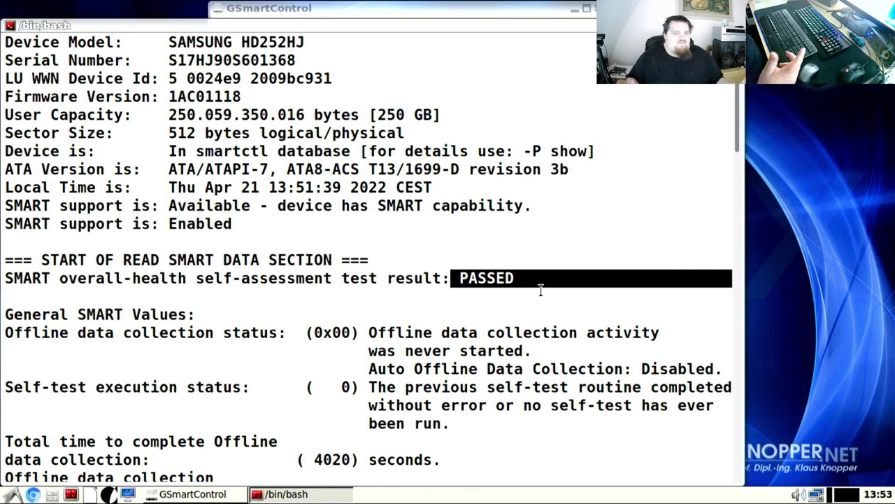
click(459, 297)
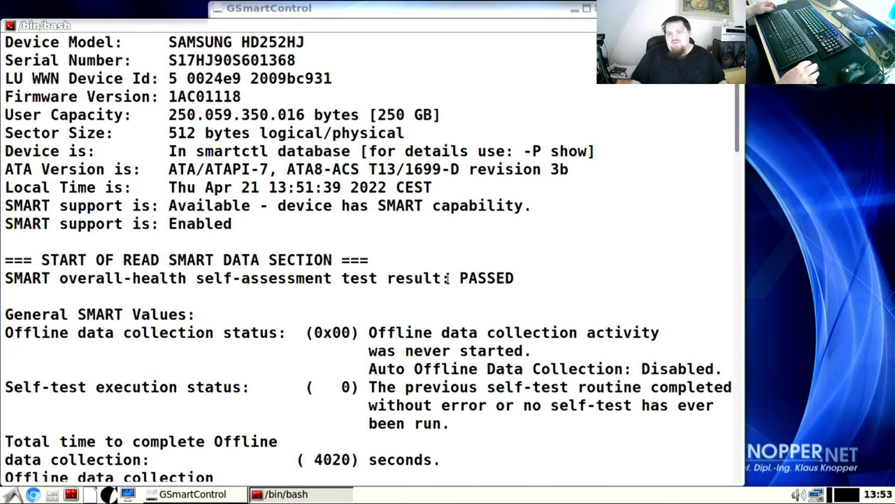
drag(451, 278, 561, 255)
drag(530, 281, 458, 283)
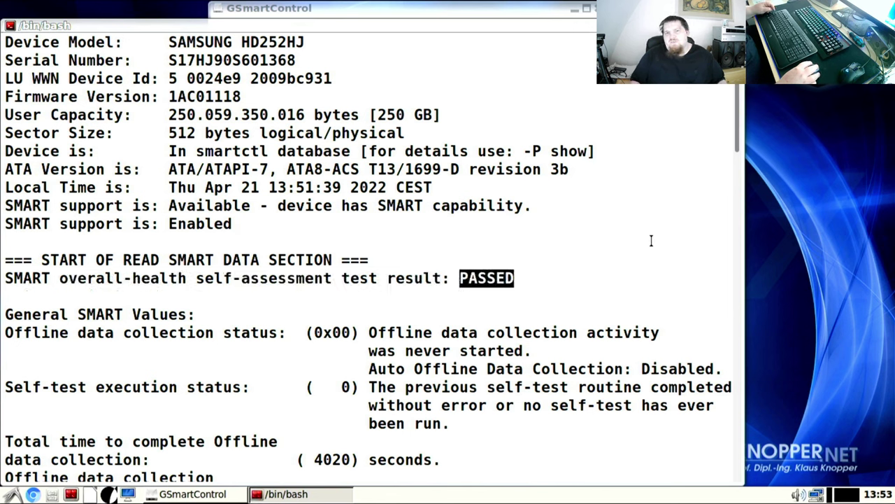
drag(314, 28, 315, 125)
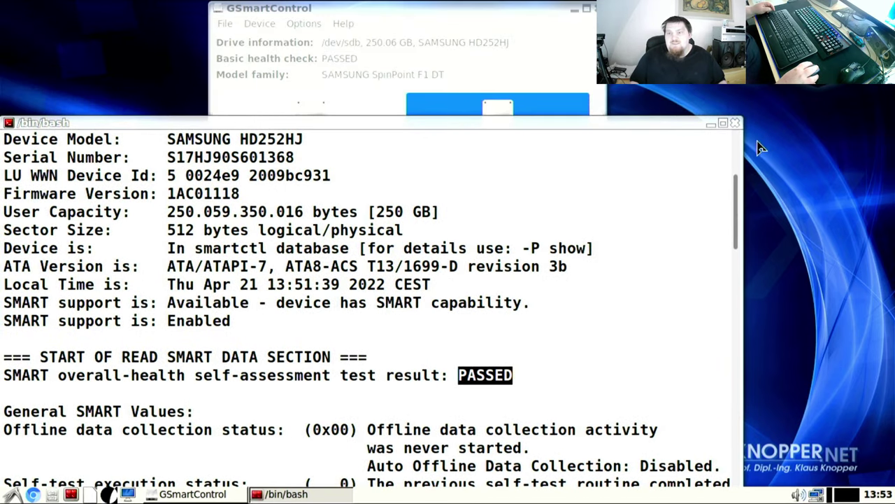
- Close the bash terminal window and the GSmartControl application
click(736, 123)
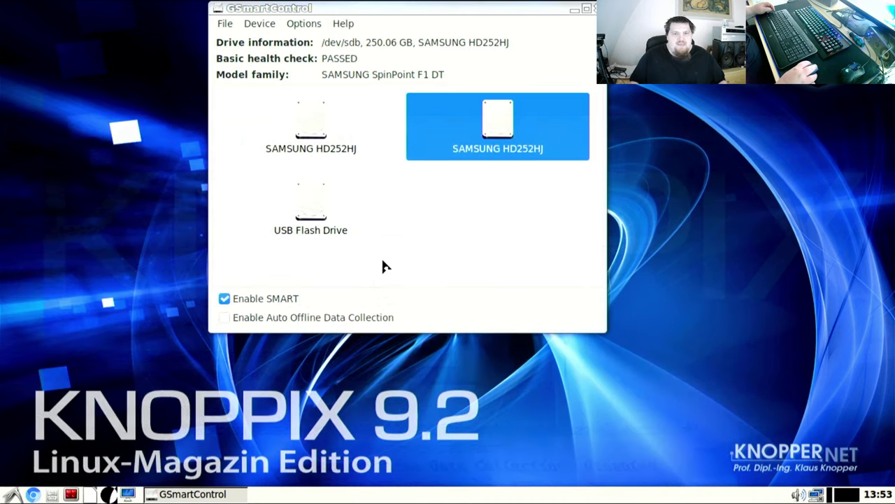
click(497, 237)
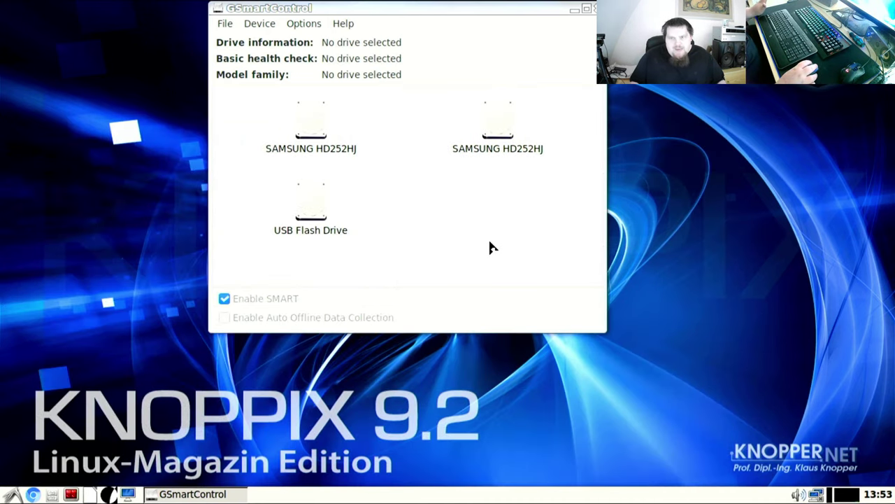
drag(546, 10, 490, 50)
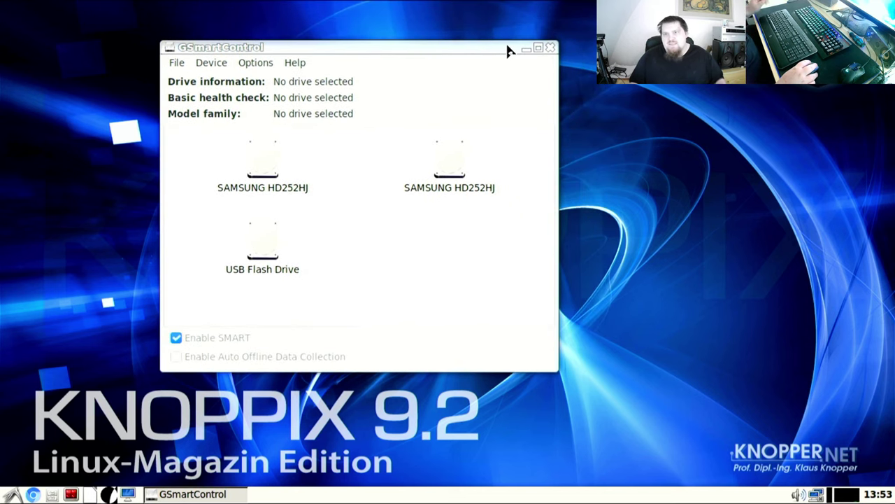
click(551, 49)
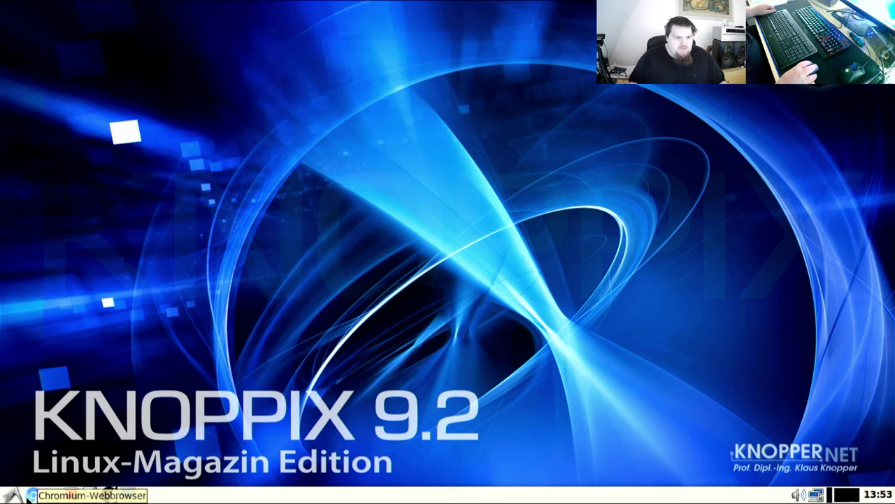
- Shut down Knoppix through Abmelden in the LXDE start menu
click(10, 495)
click(31, 473)
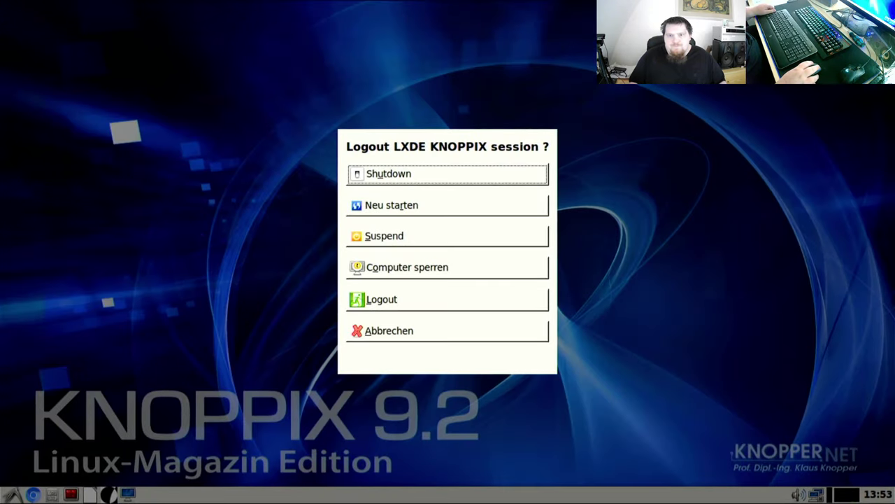
click(435, 176)
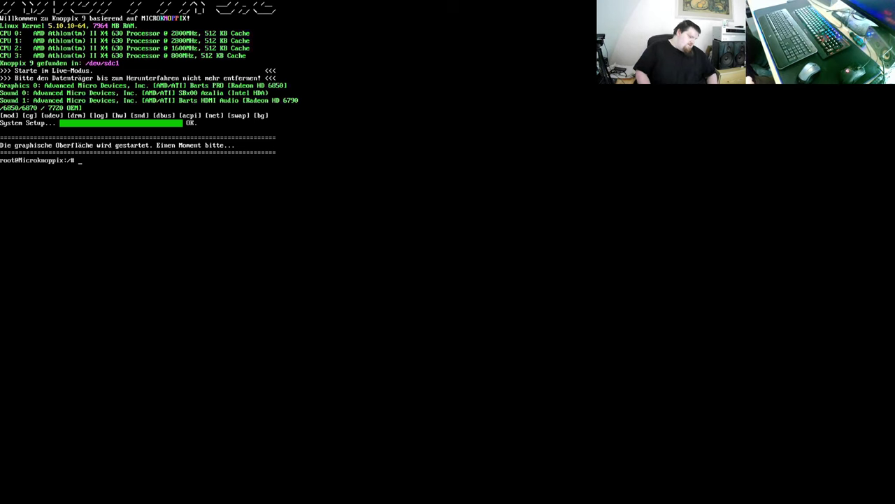